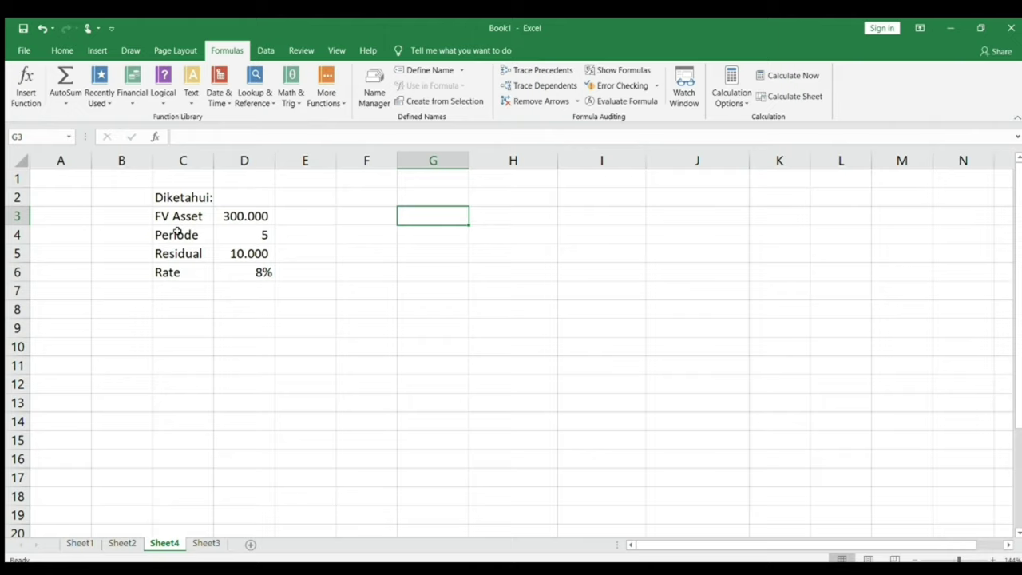
# Step: Enter the label "annual lease payment" in cell G3
pyautogui.write('annual lease')
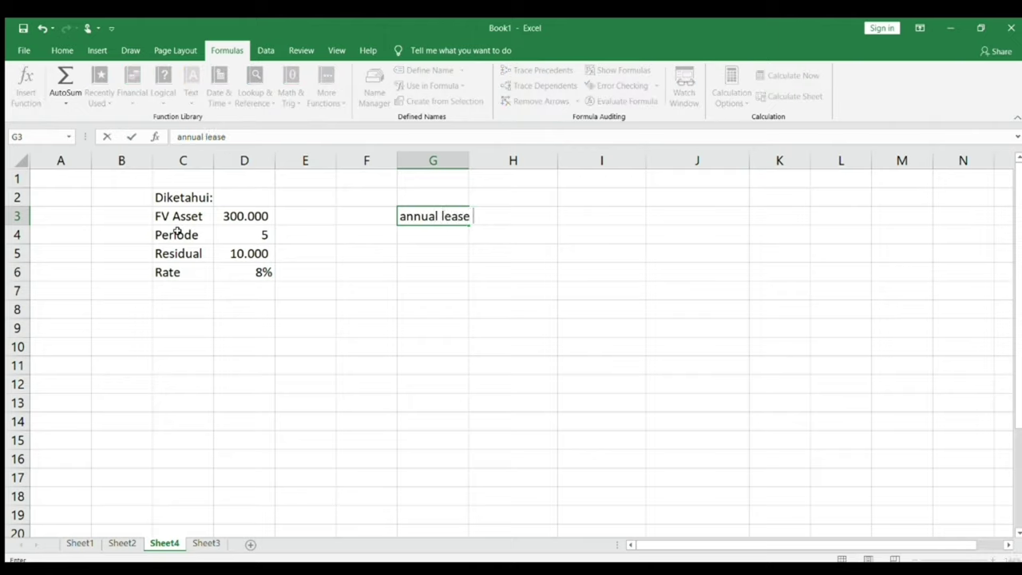
pyautogui.write(' payment')
pyautogui.press('Tab')
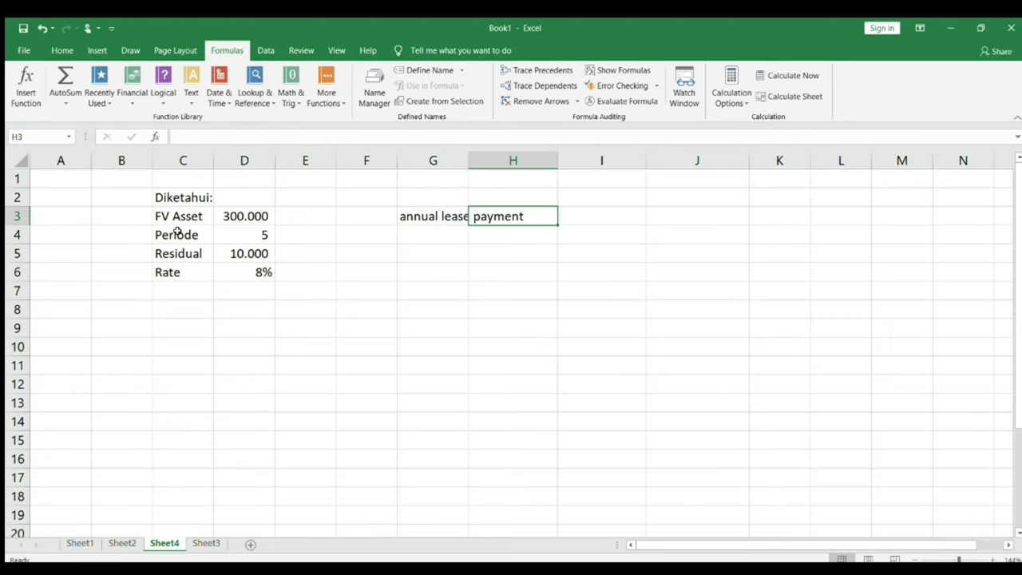
pyautogui.press('Tab')
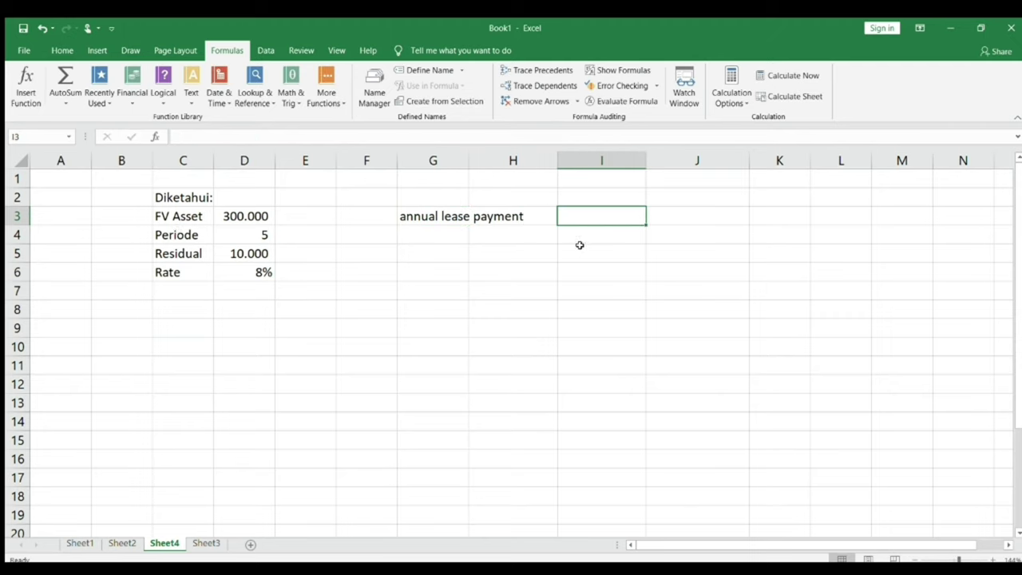
# Step: Calculate the annual lease payment in I3 with PMT, using rate 8%, 5 periods, present value -300000, future value 10000 and type 1
pyautogui.write('=')
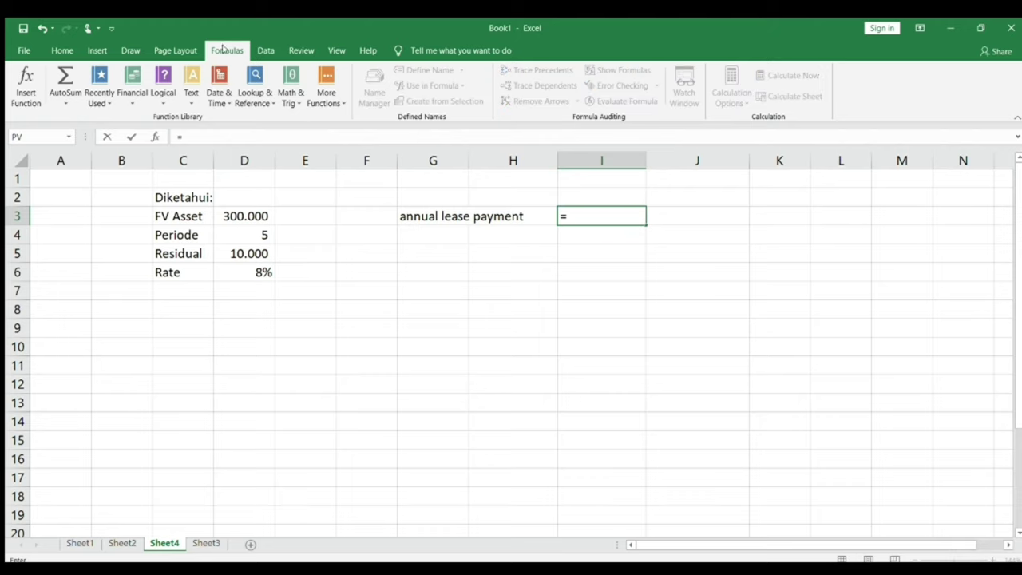
pyautogui.click(133, 96)
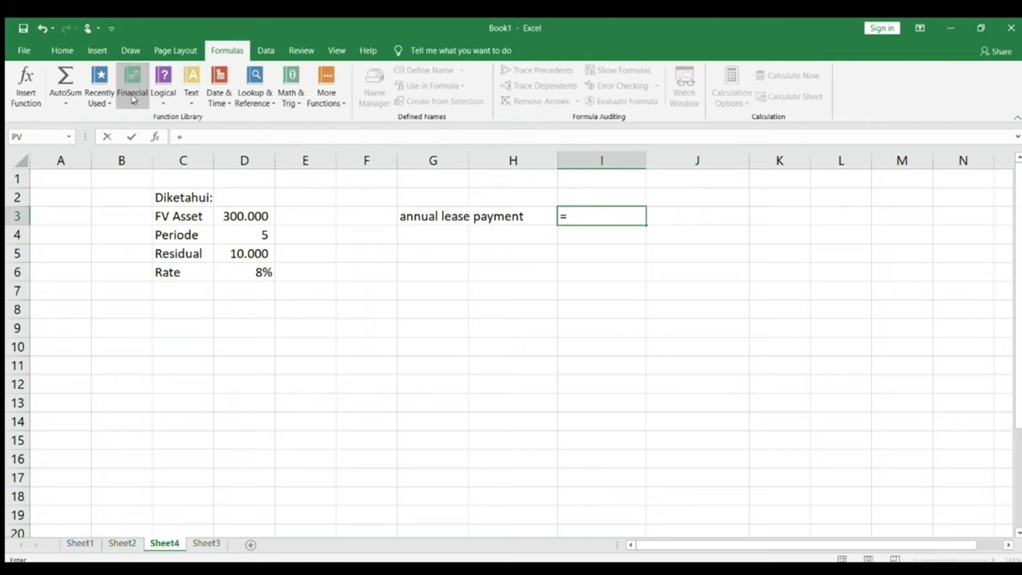
pyautogui.click(150, 235)
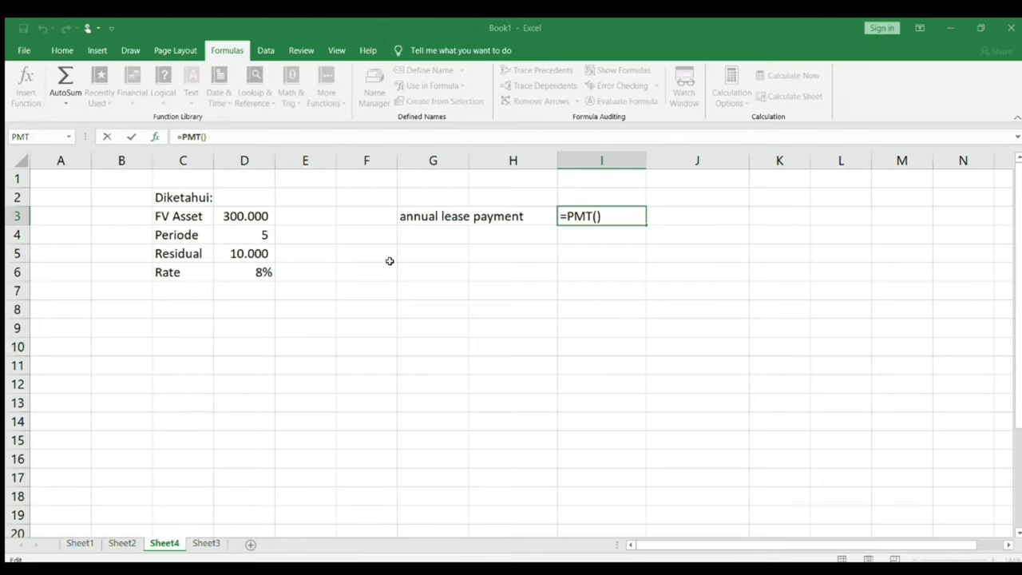
pyautogui.write('8%')
pyautogui.write(';5')
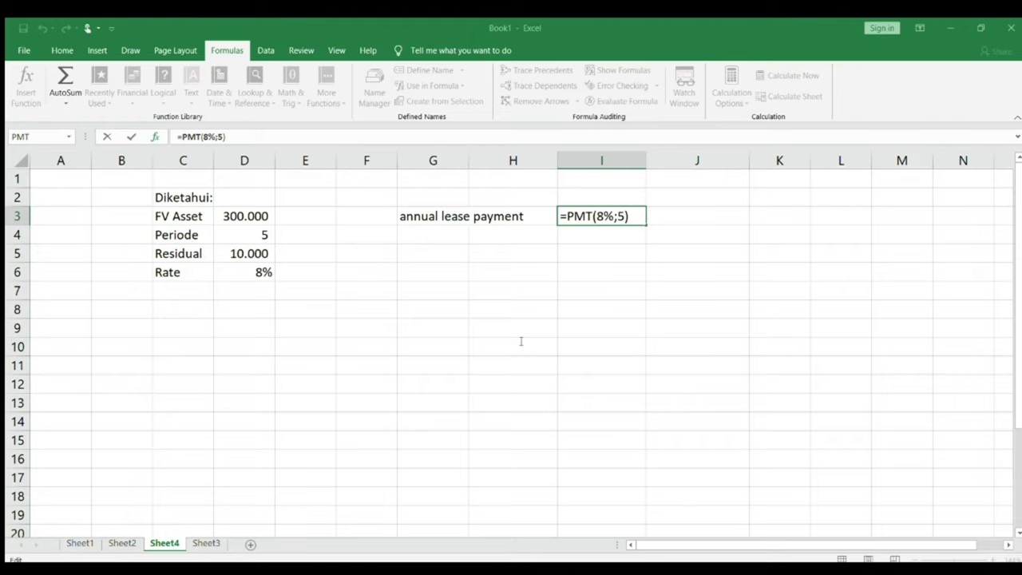
pyautogui.write(';-300000')
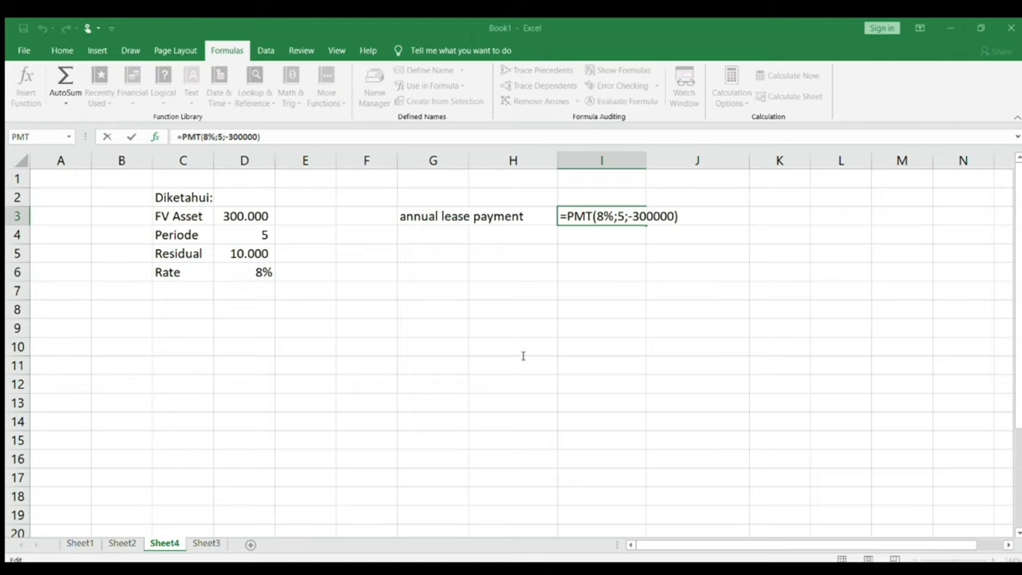
pyautogui.write(';10000')
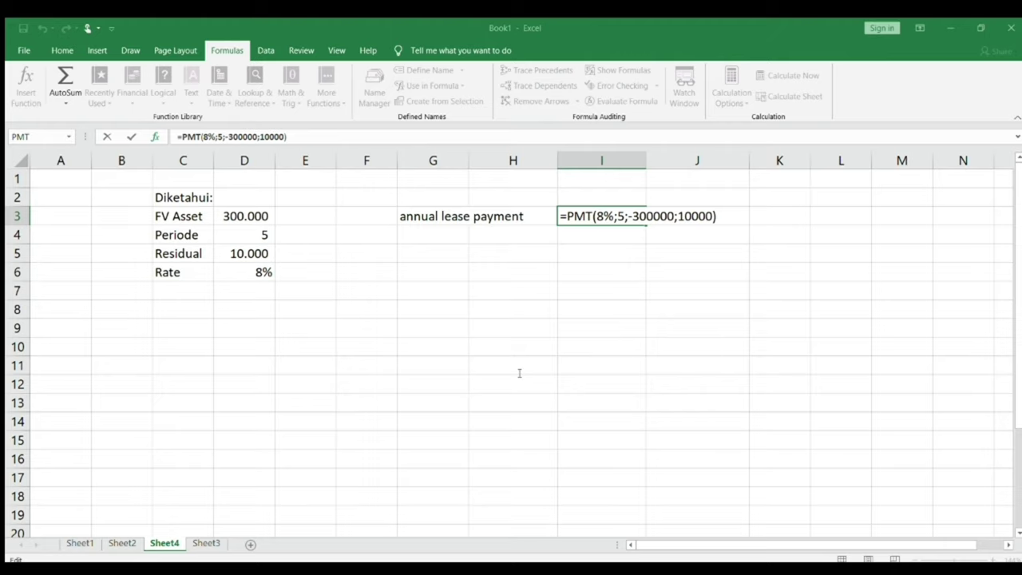
pyautogui.write(';1')
pyautogui.hotkey('ctrl', 'Return')
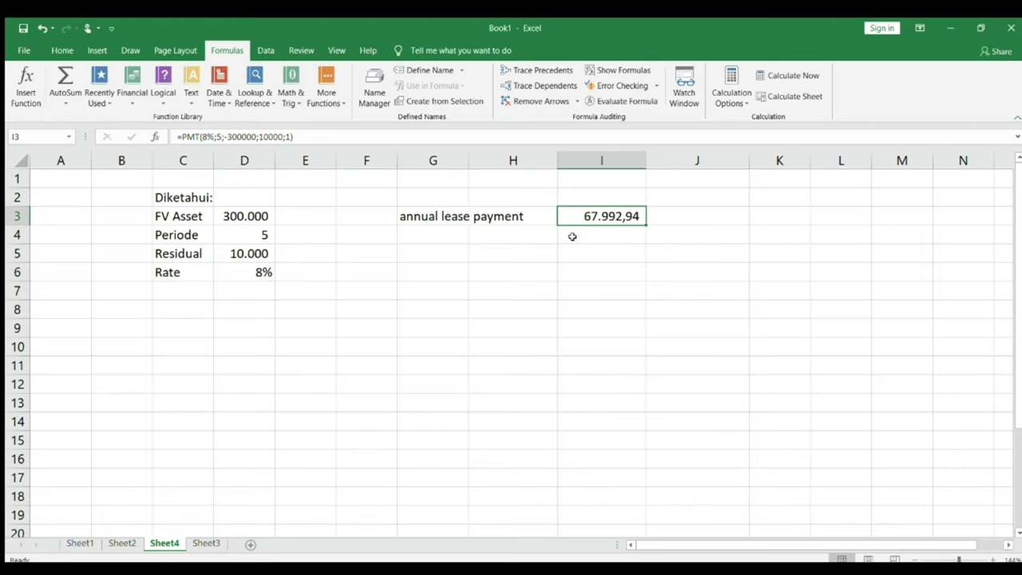
# Step: Enter the label "PVMLP Lessee" in cell G5
pyautogui.click(420, 250)
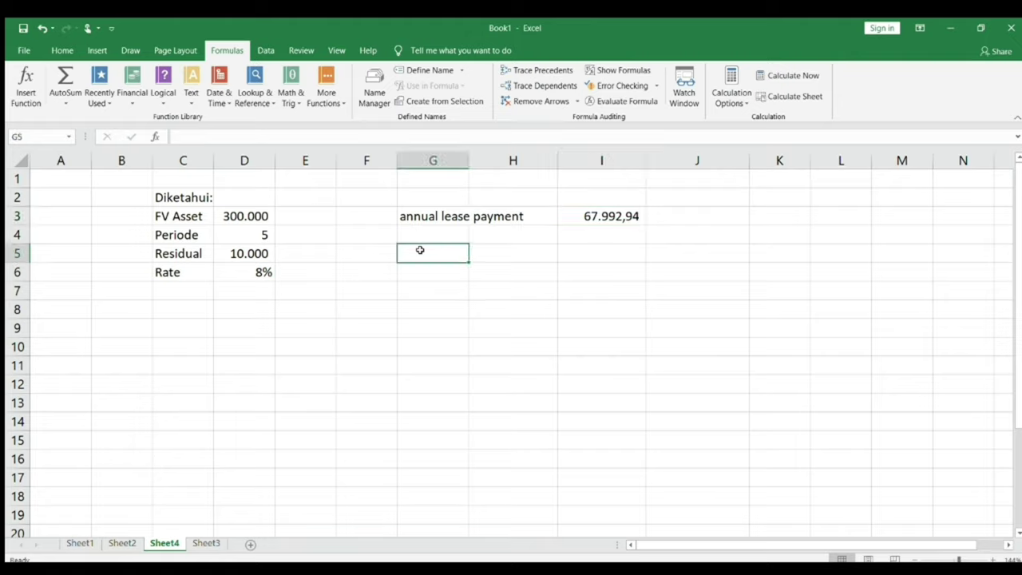
pyautogui.write('P')
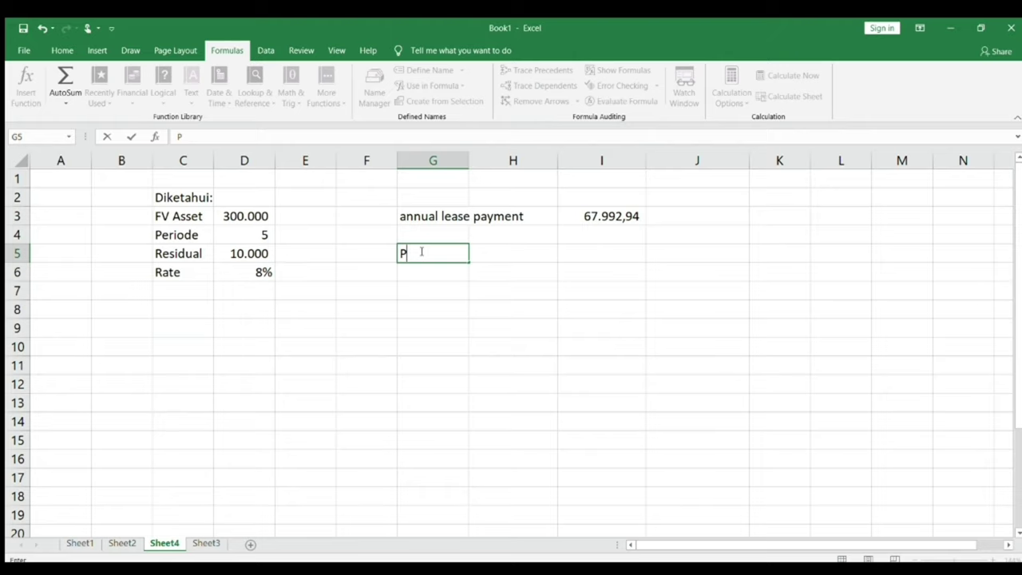
pyautogui.write('VMLP Lessee')
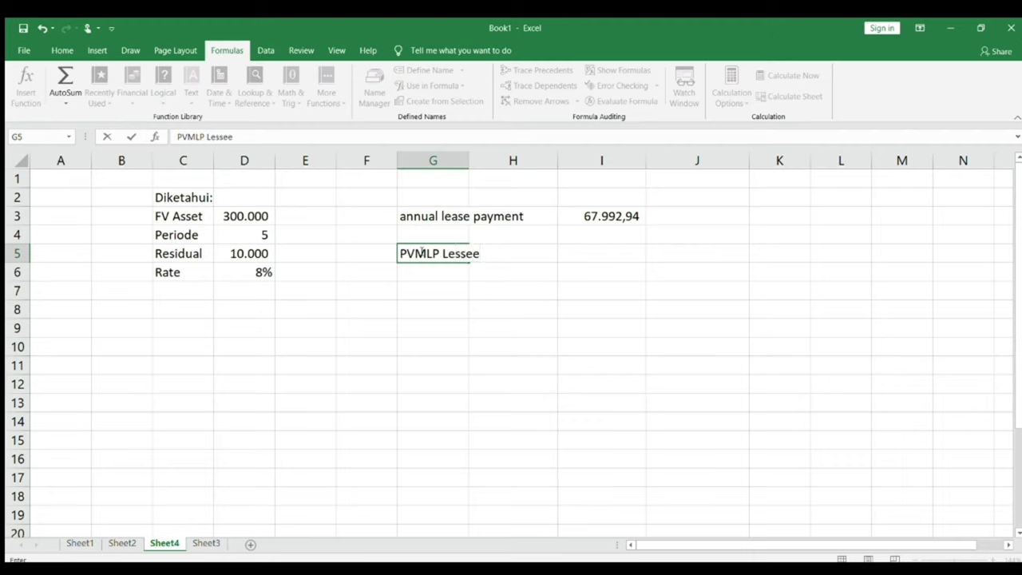
pyautogui.press('Tab')
pyautogui.press('Tab')
# Step: Calculate the lessee's PVMLP in I5 with PV, using rate 8%, 5 periods, payment 67992,94, future value 0 and type 1
pyautogui.write('=')
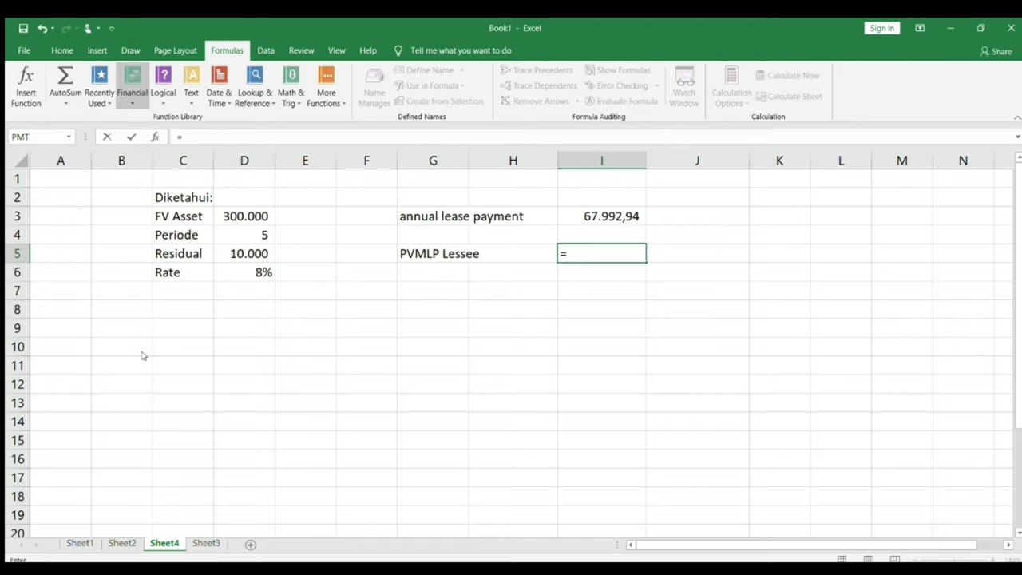
pyautogui.write('PV()')
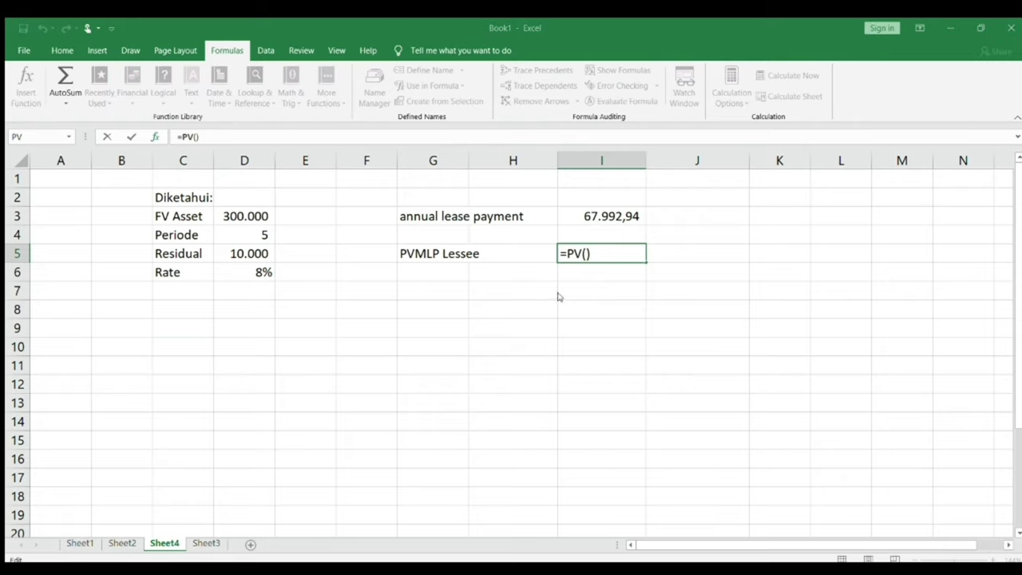
pyautogui.write('8%;5')
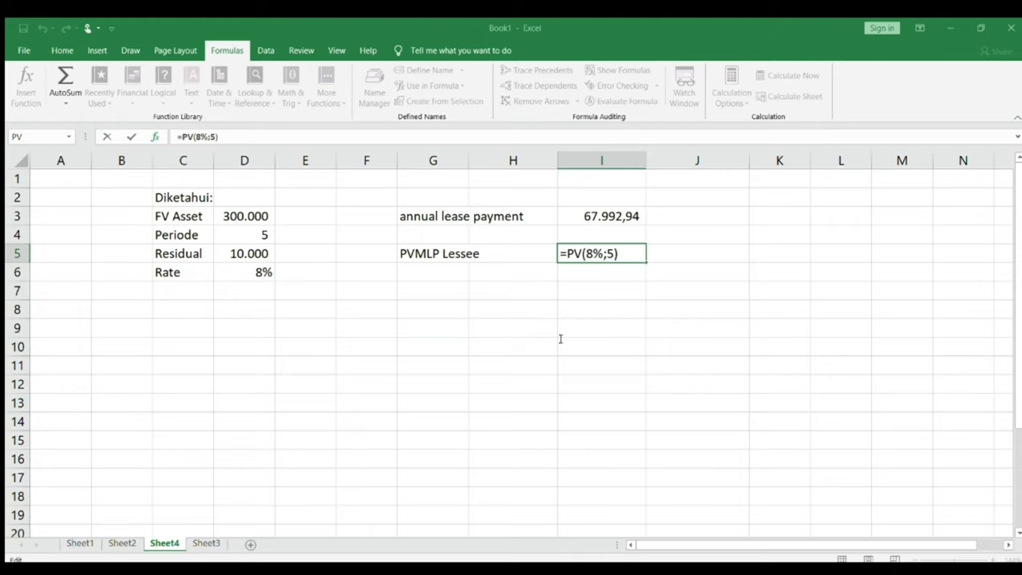
pyautogui.write(';67992,94')
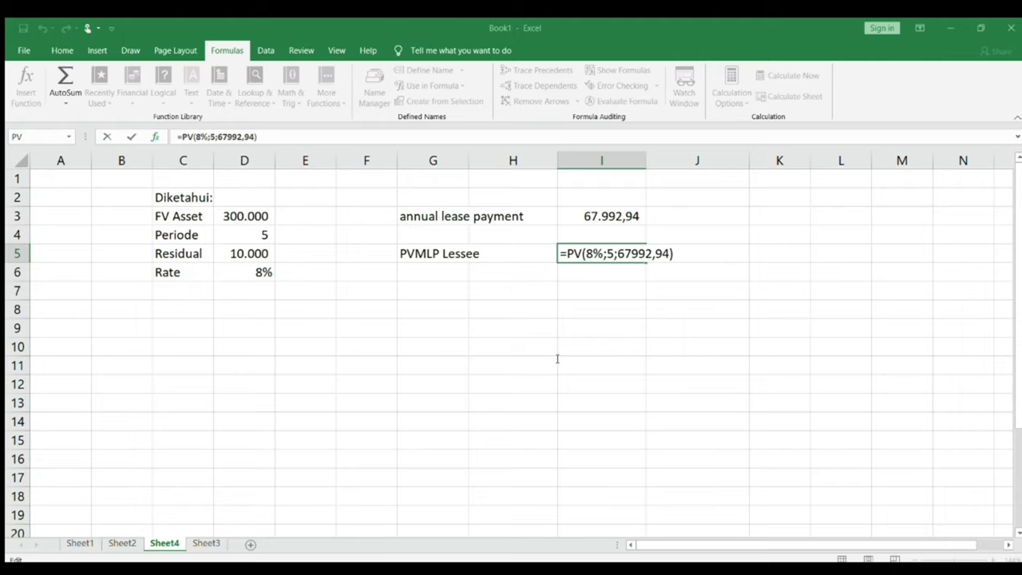
pyautogui.write(';2000')
pyautogui.press('BackSpace')
pyautogui.press('BackSpace')
pyautogui.press('BackSpace')
pyautogui.press('BackSpace')
pyautogui.press('BackSpace')
pyautogui.write(';0;1')
pyautogui.hotkey('ctrl', 'Return')
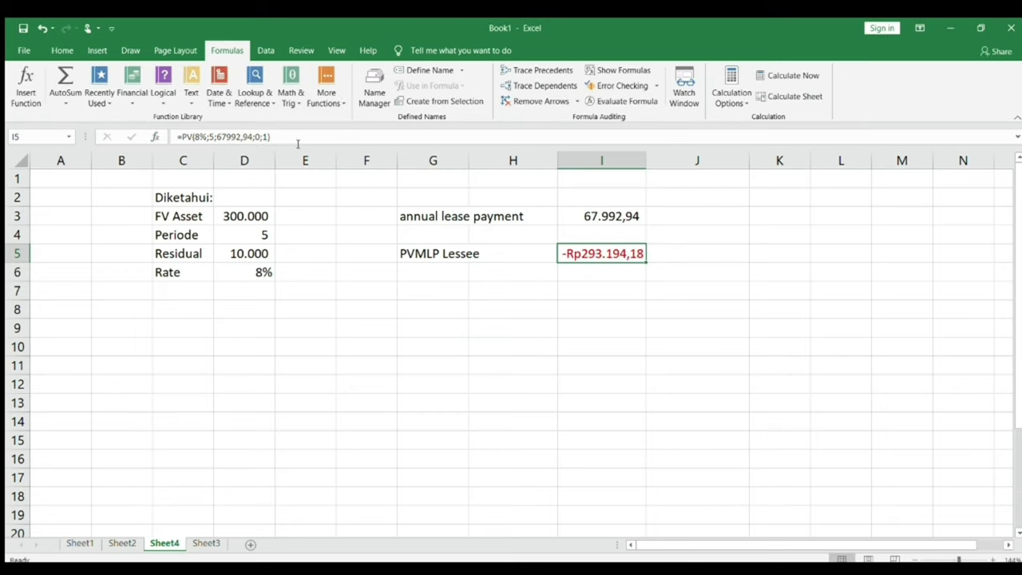
# Step: Multiply the PV formula in I5 by -1 to reverse its sign
pyautogui.click(292, 138)
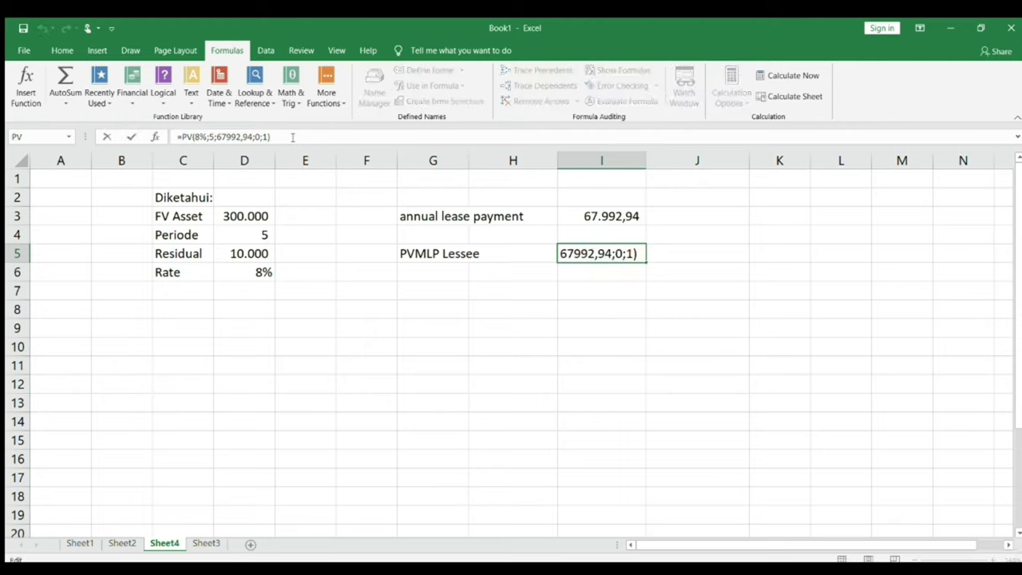
pyautogui.write('*-1')
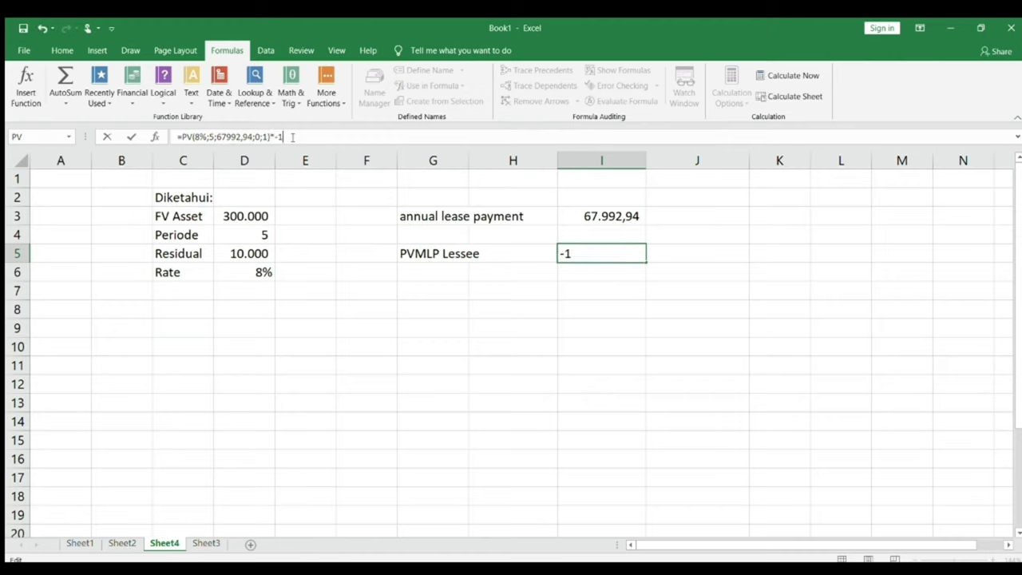
pyautogui.press('Return')
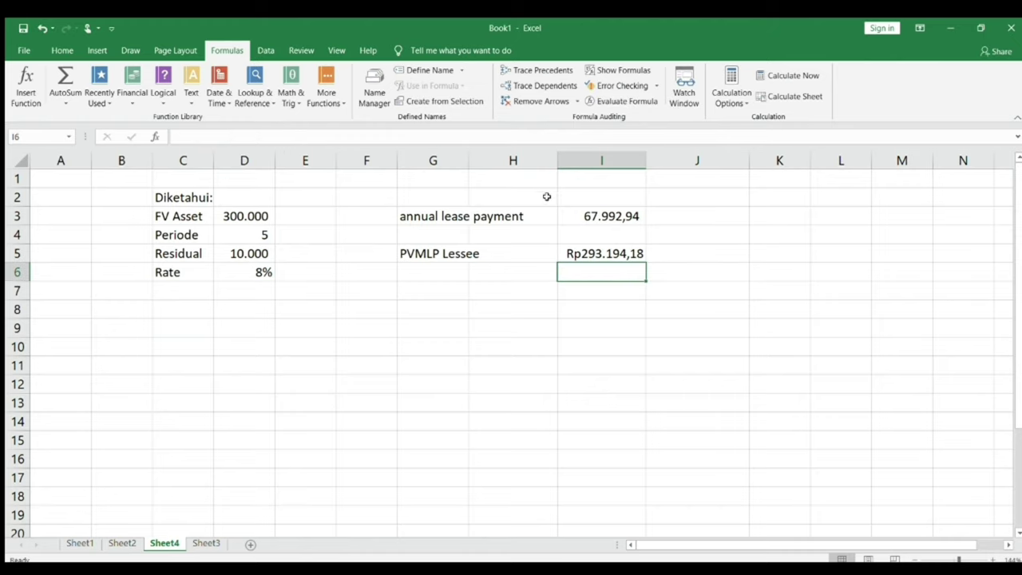
# Step: Format the PVMLP Lessee amount in I5 in comma style with two decimal places
pyautogui.click(575, 254)
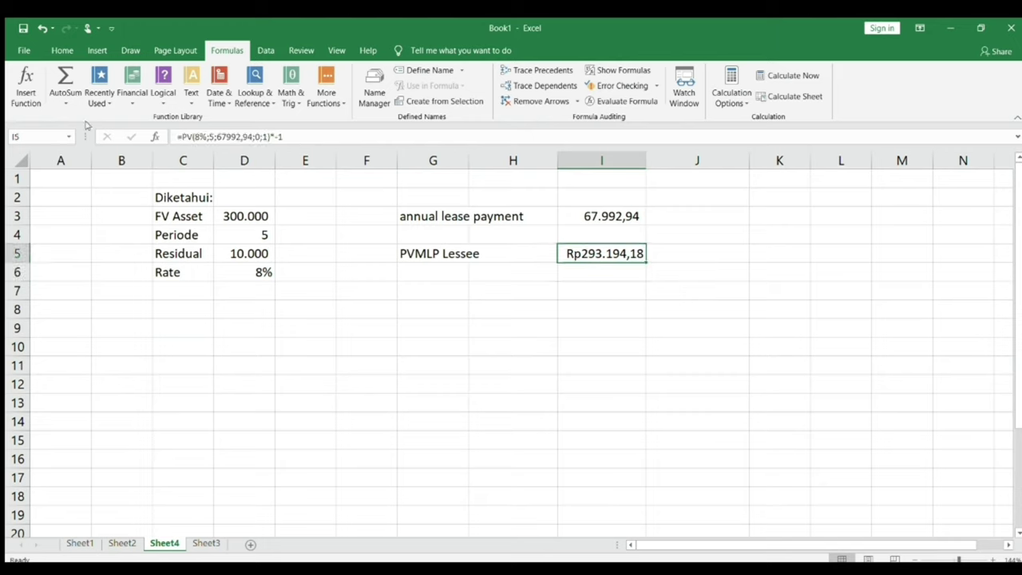
pyautogui.click(63, 51)
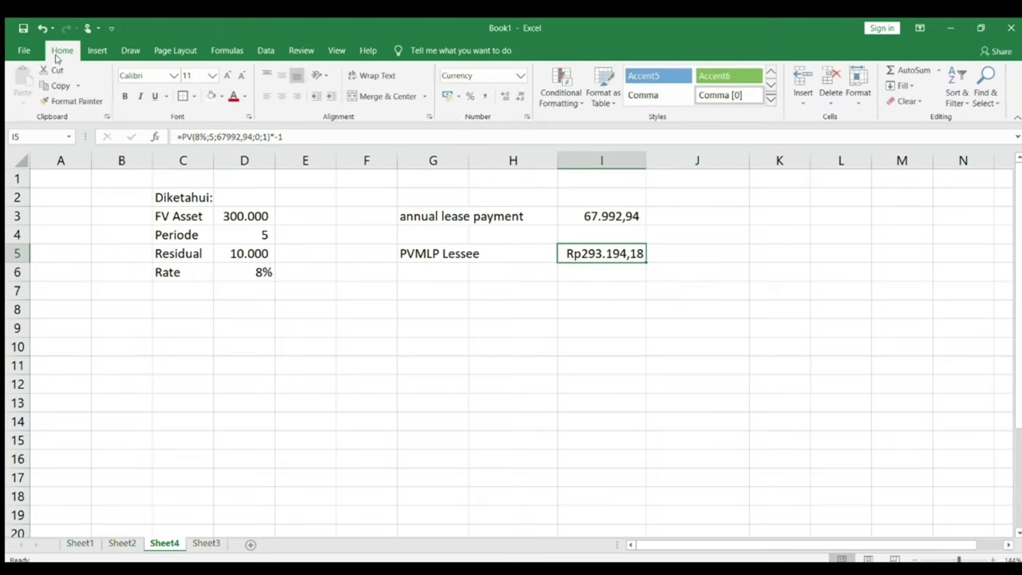
pyautogui.click(486, 96)
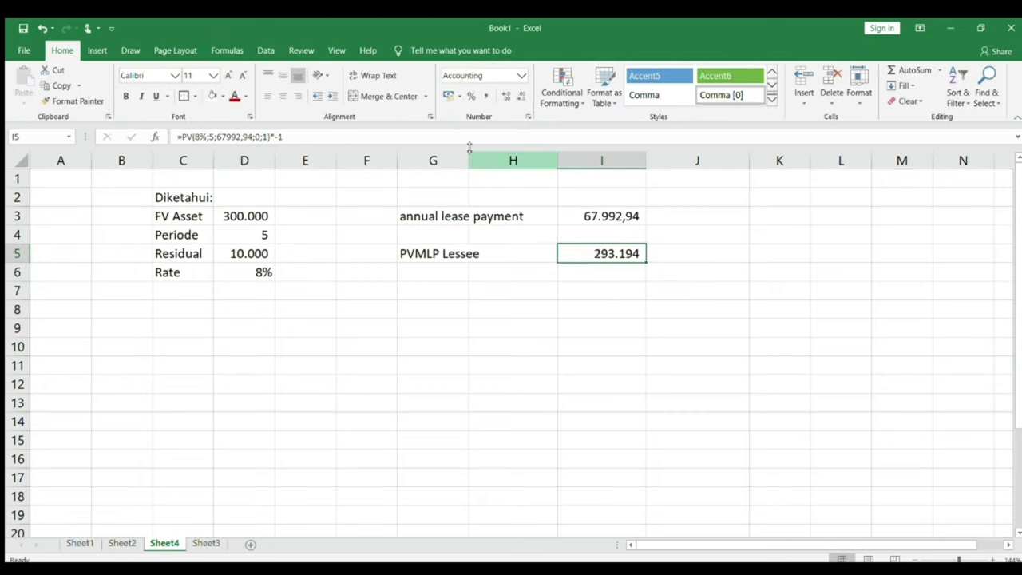
pyautogui.click(506, 95)
pyautogui.click(506, 96)
# Step: Enter the label "lessor" in cell G6, below PVMLP Lessee
pyautogui.click(417, 276)
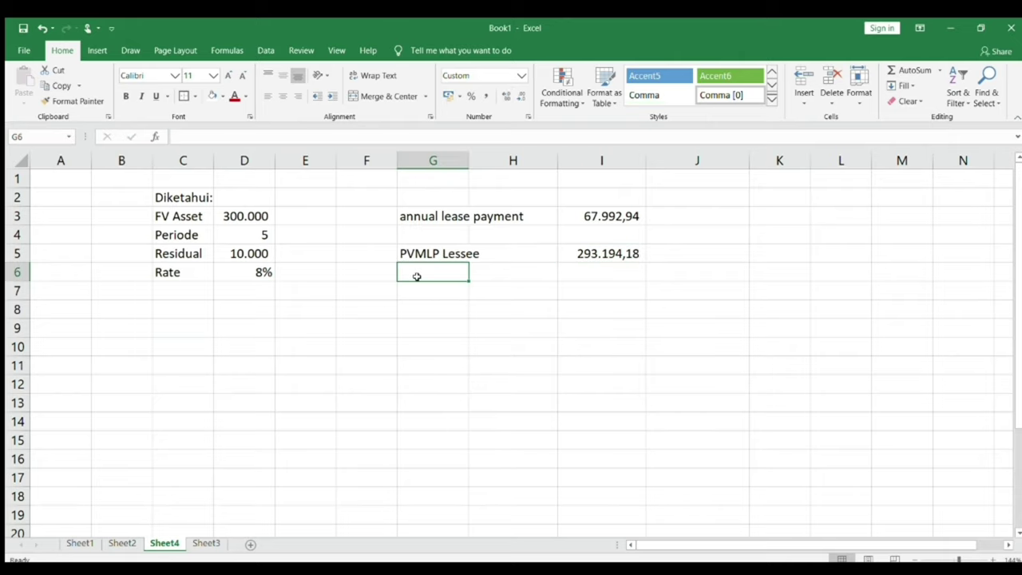
pyautogui.write('lessor')
pyautogui.press('Return')
pyautogui.press('Return')
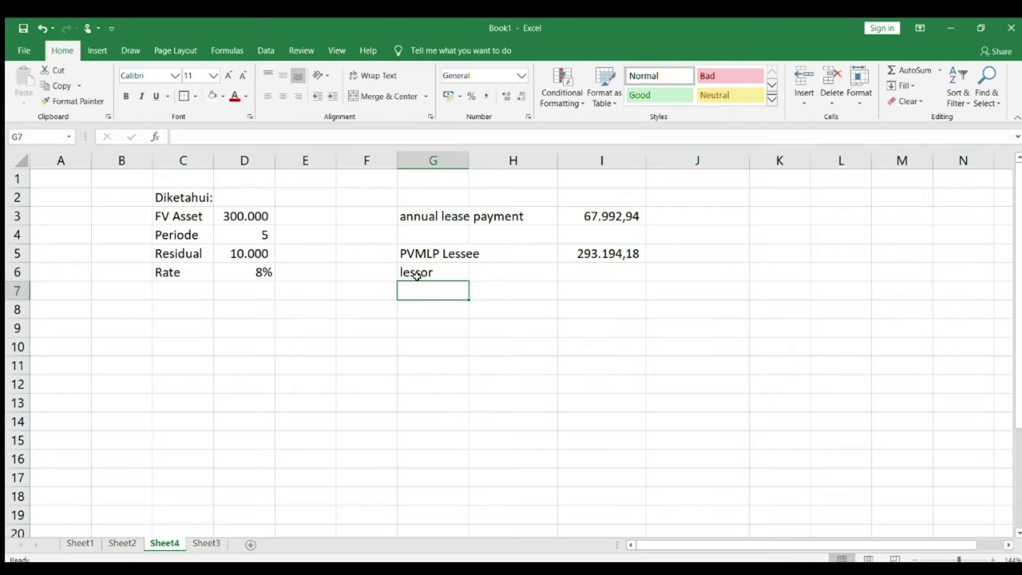
# Step: Enter the amortization table headers date, ALP, interest, reduction and LR across cells G8 to K8
pyautogui.write('date')
pyautogui.press('Tab')
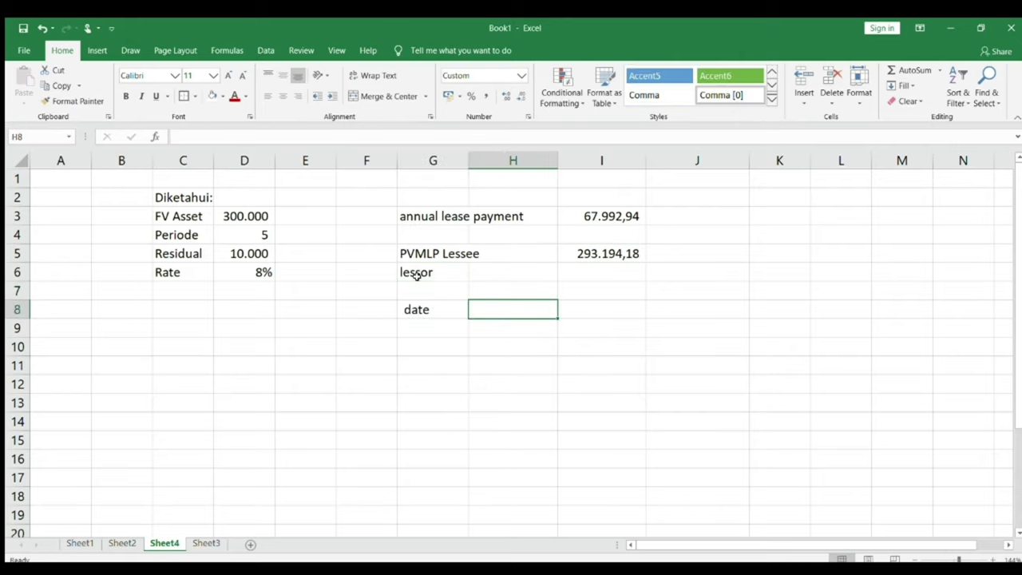
pyautogui.write('AN')
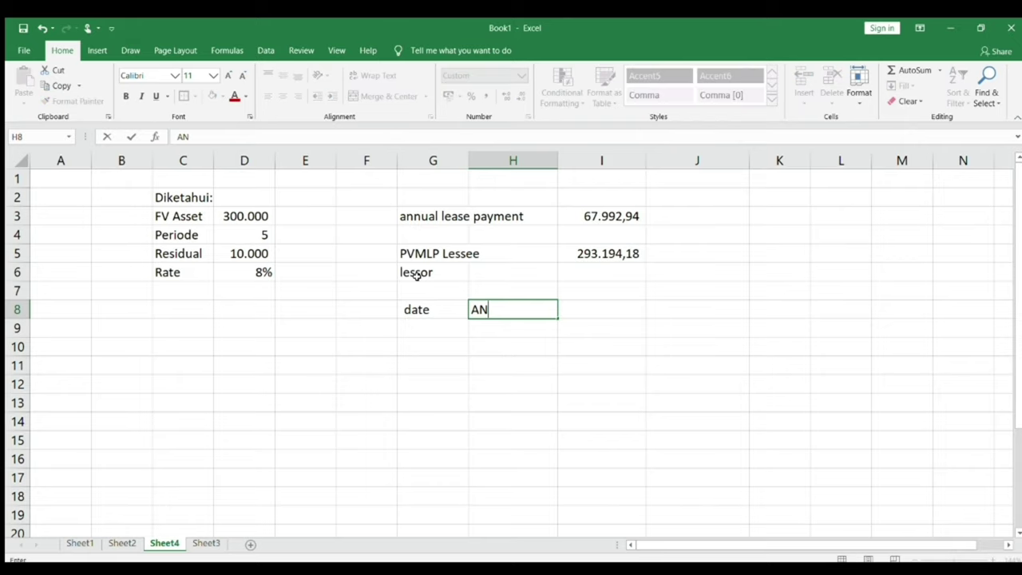
pyautogui.press('BackSpace')
pyautogui.write('LP')
pyautogui.press('Tab')
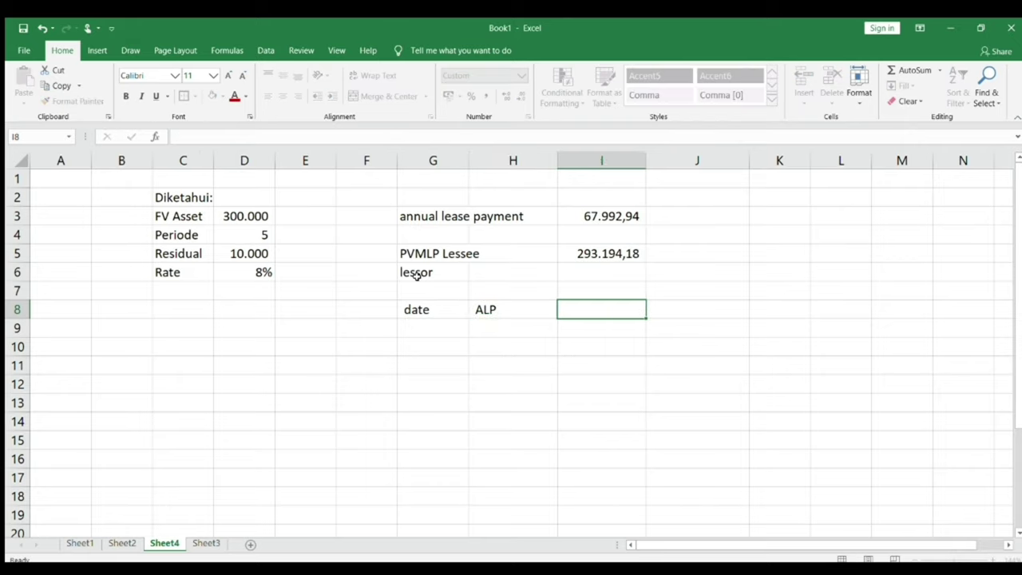
pyautogui.write('interest')
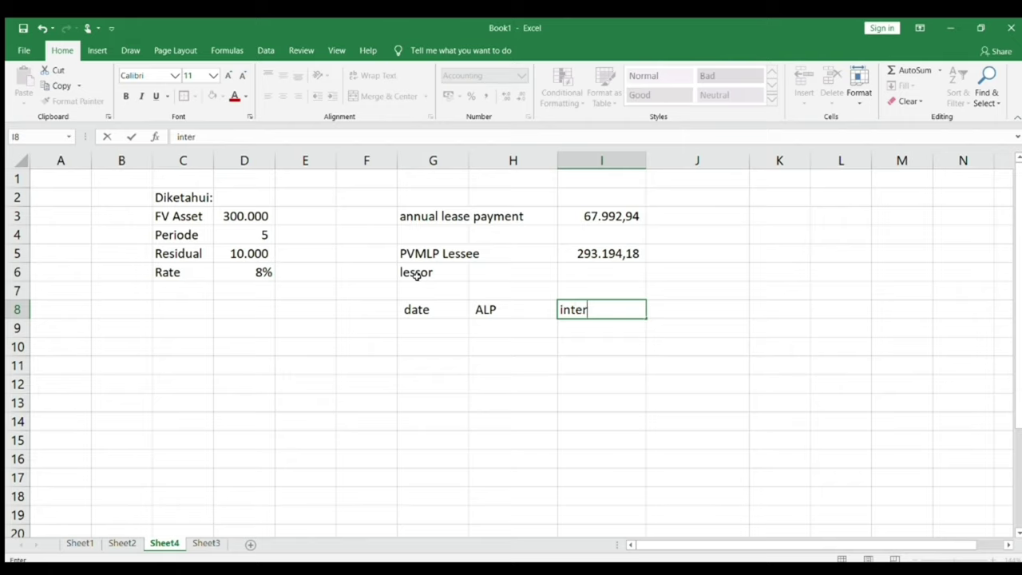
pyautogui.press('Tab')
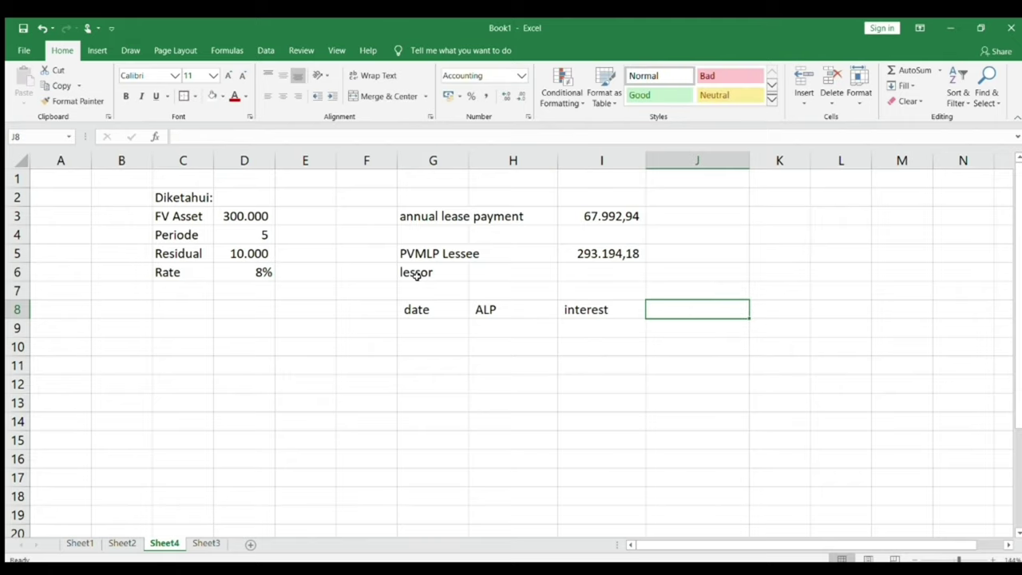
pyautogui.write('reduction')
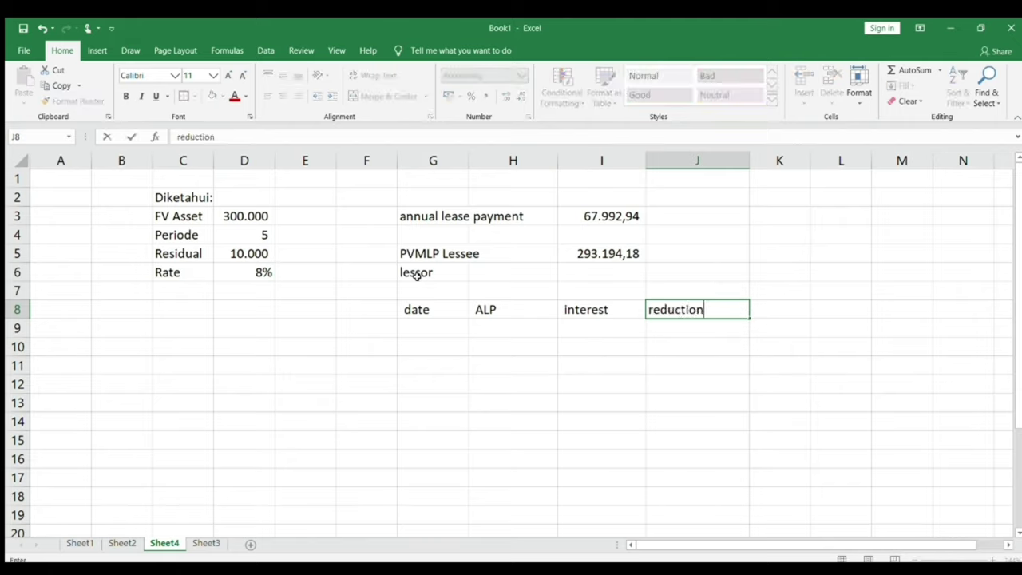
pyautogui.press('Tab')
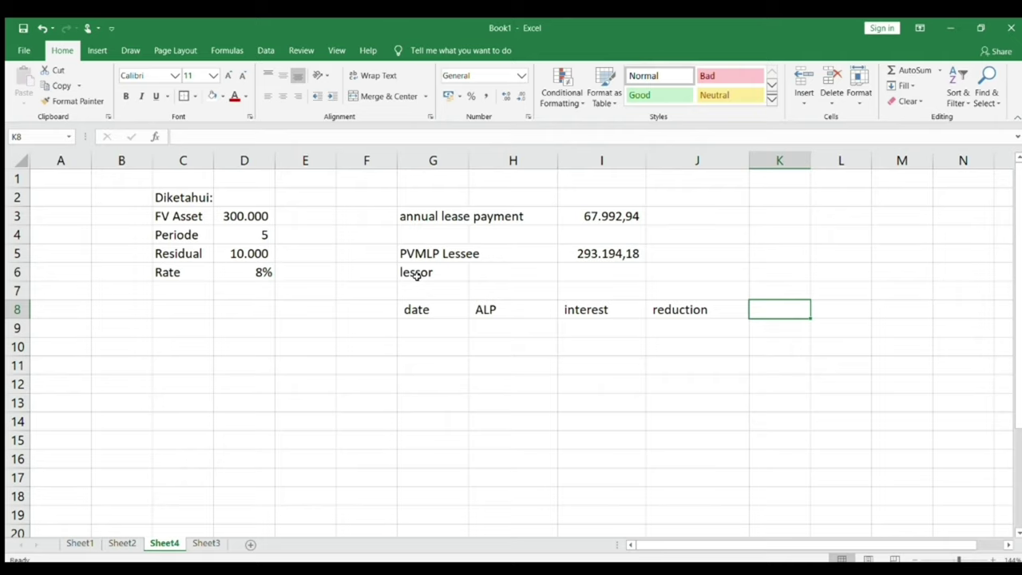
pyautogui.write('LR')
pyautogui.press('Return')
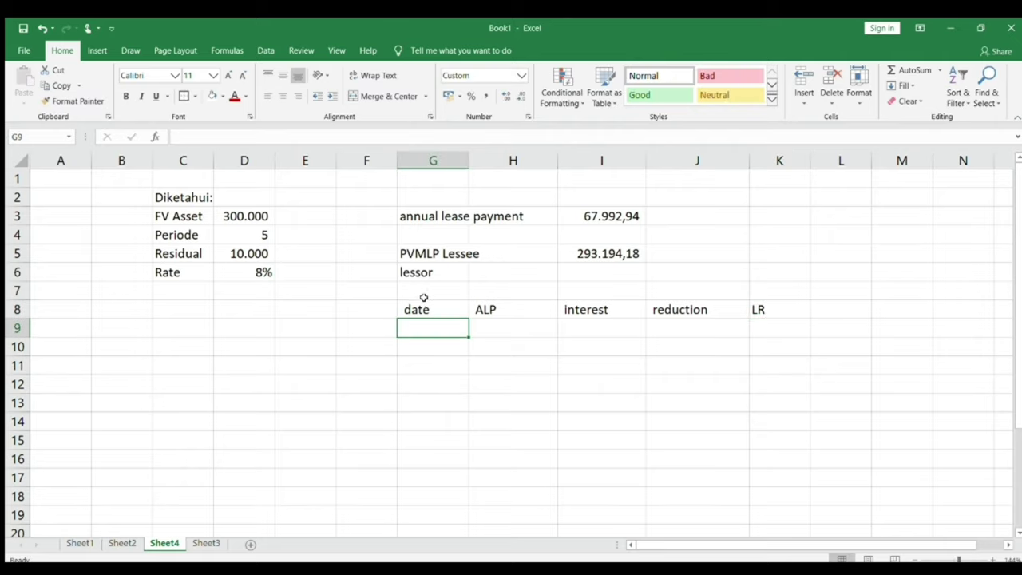
# Step: Try to enter the date 1 jan 20 in cell G9 and start the next date in G10
pyautogui.write('1 jan 20')
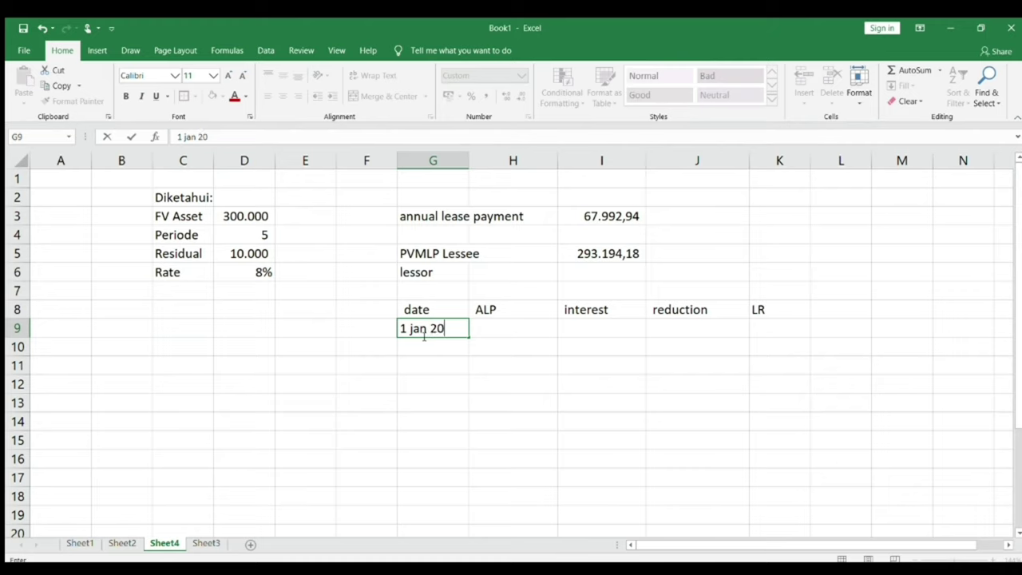
pyautogui.press('Return')
pyautogui.write('1')
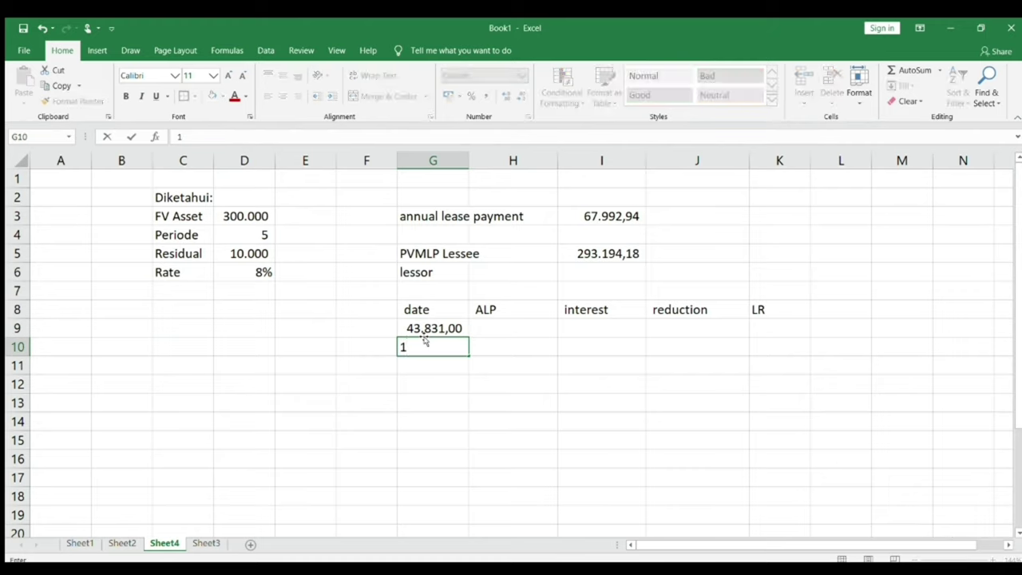
pyautogui.click(424, 335)
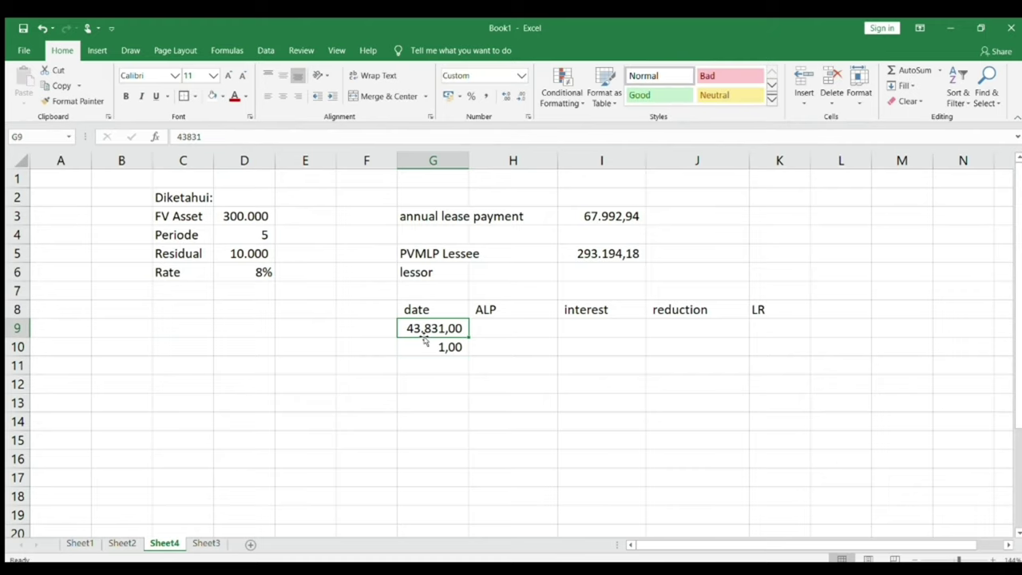
# Step: Reset column G to the General number format and enter the date 1 jan 20 in both G9 and G10
pyautogui.click(432, 159)
pyautogui.click(520, 76)
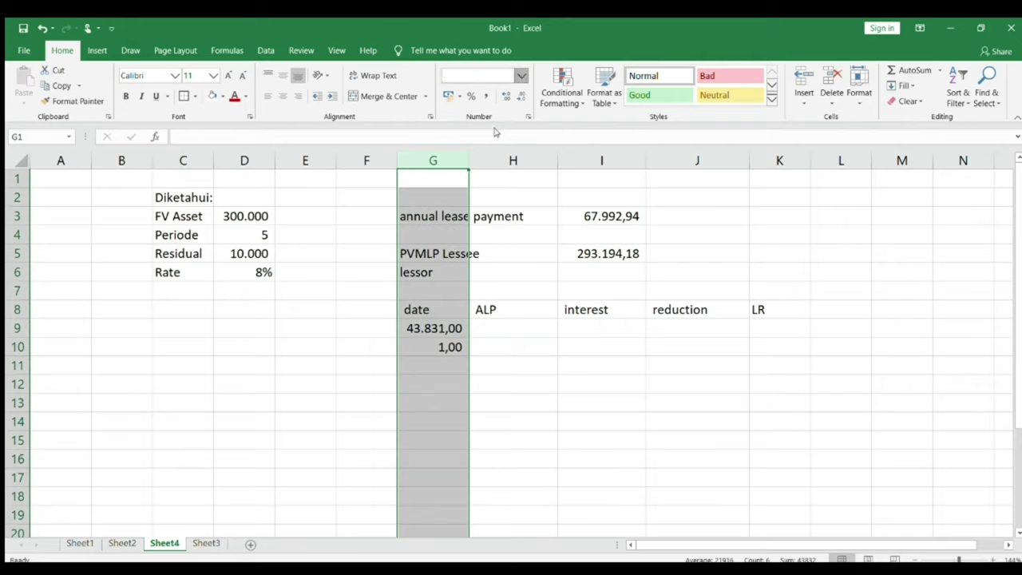
pyautogui.click(420, 324)
pyautogui.write('1 jan 20')
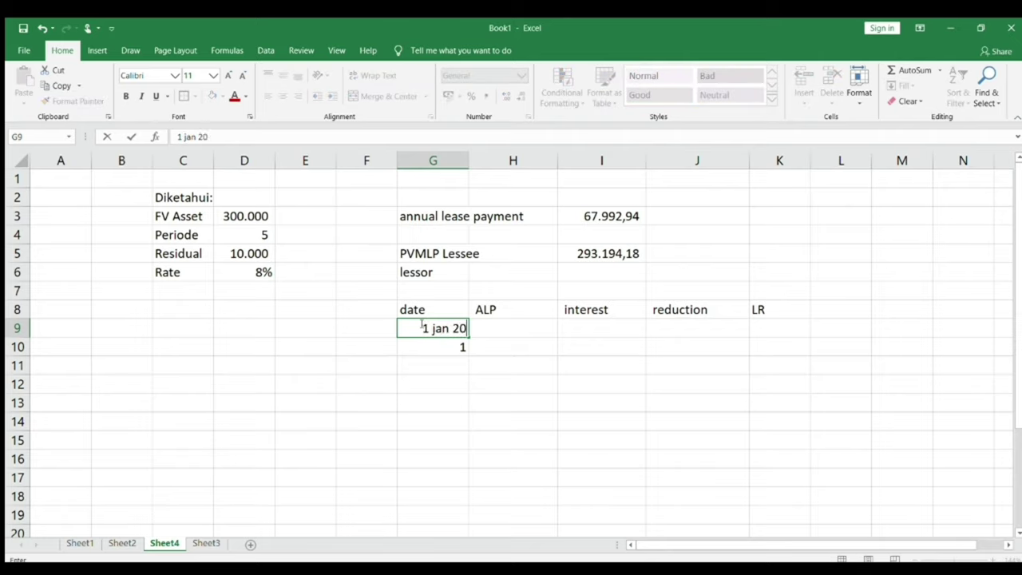
pyautogui.press('Return')
pyautogui.write('1 ja')
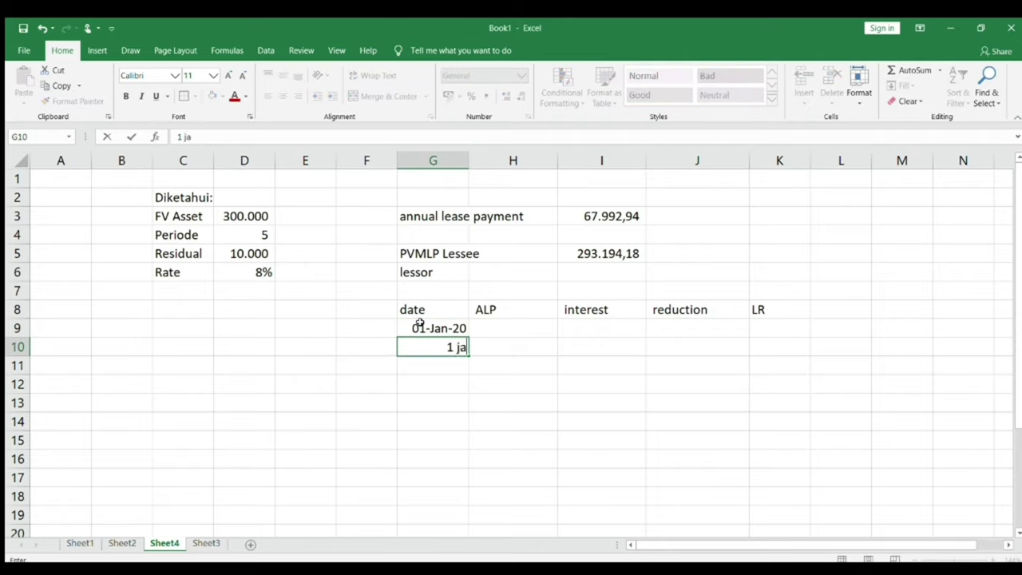
pyautogui.write('n 20')
pyautogui.press('Return')
# Step: Enter the yearly dates 1 jan 21 through 1 jan 25 down cells G11 to G15
pyautogui.write('1 jan 21')
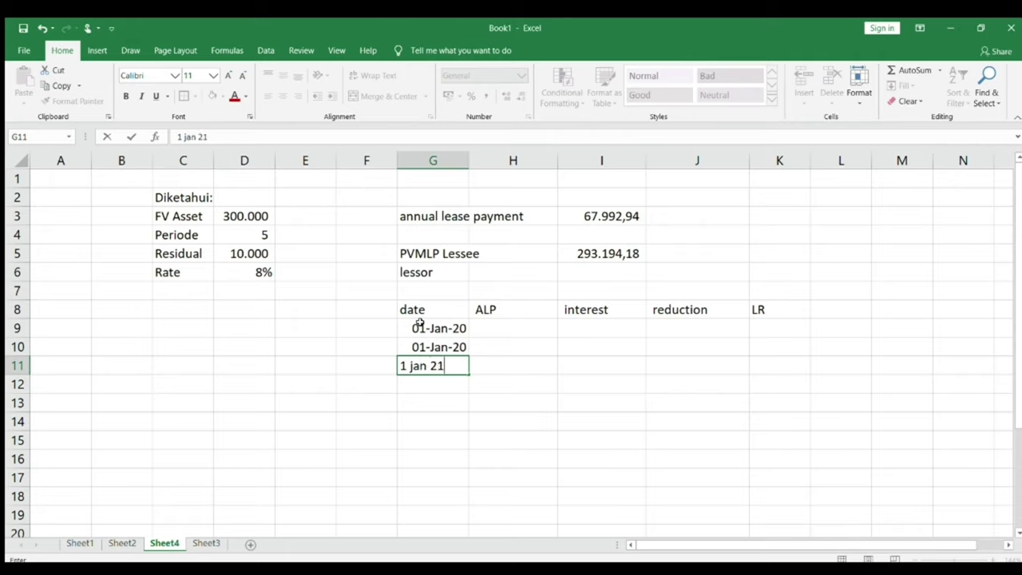
pyautogui.press('Return')
pyautogui.write('1 jan 22')
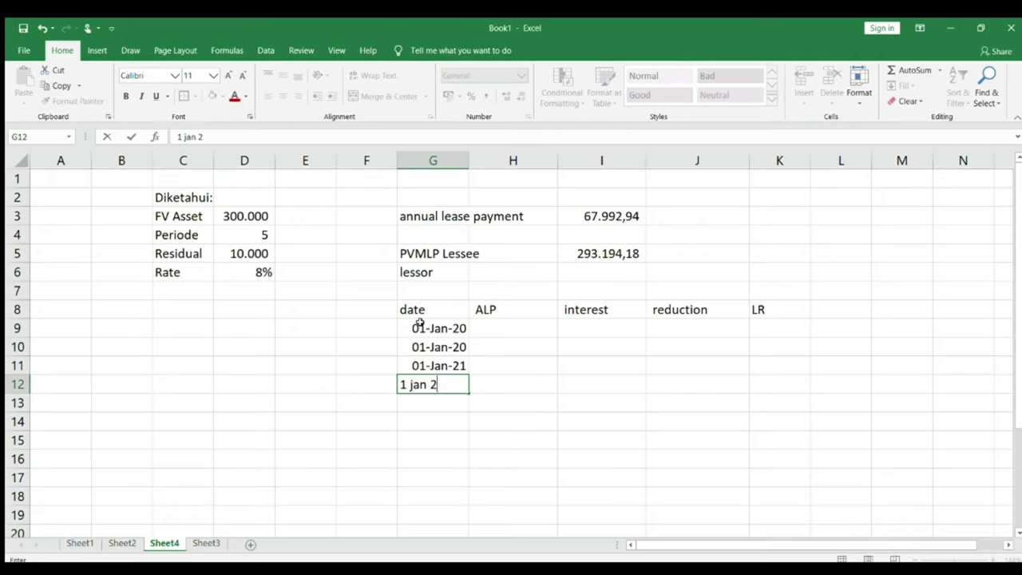
pyautogui.press('Return')
pyautogui.write('1 jan 23')
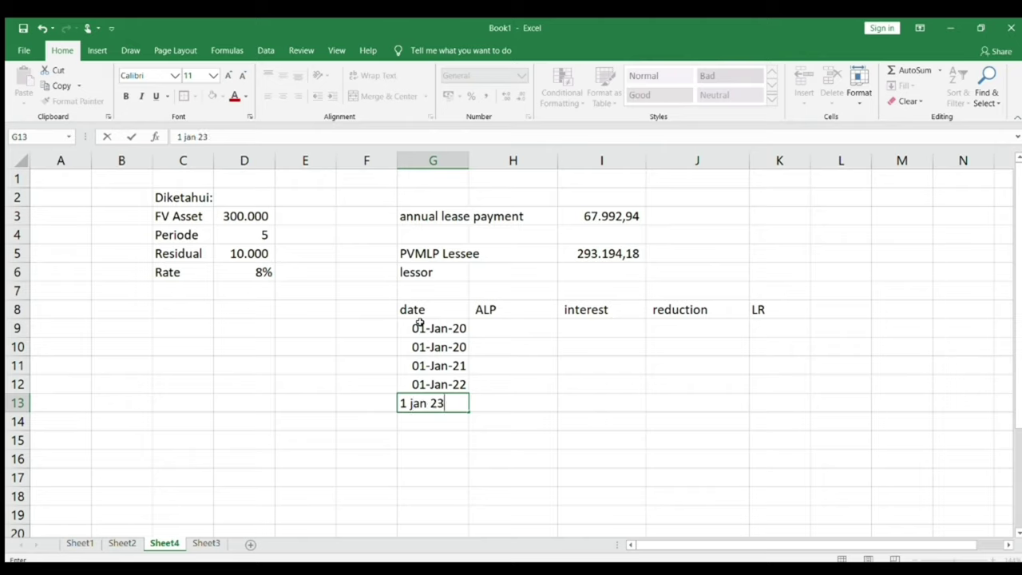
pyautogui.press('Return')
pyautogui.write('1')
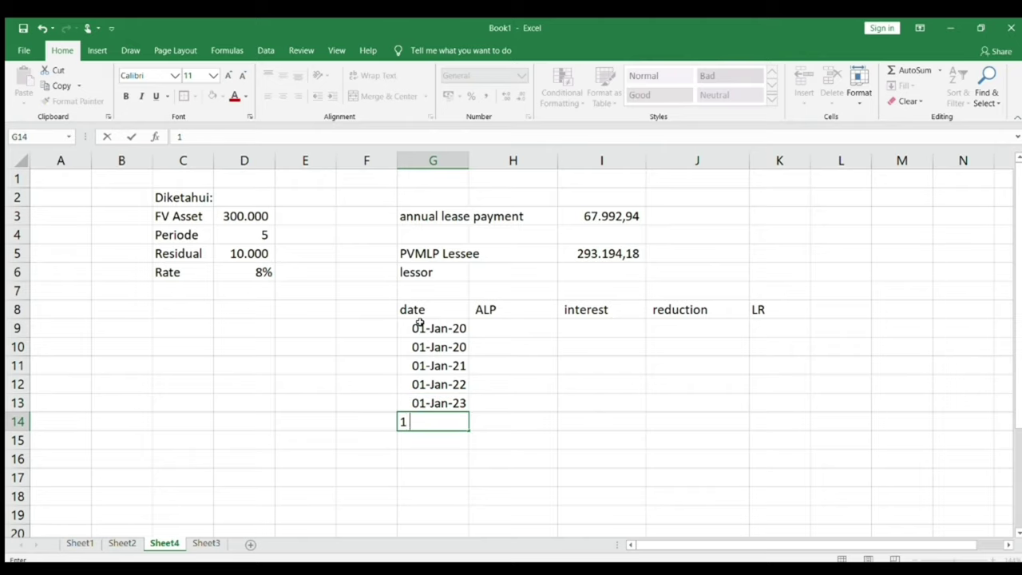
pyautogui.write(' jan 24')
pyautogui.press('Return')
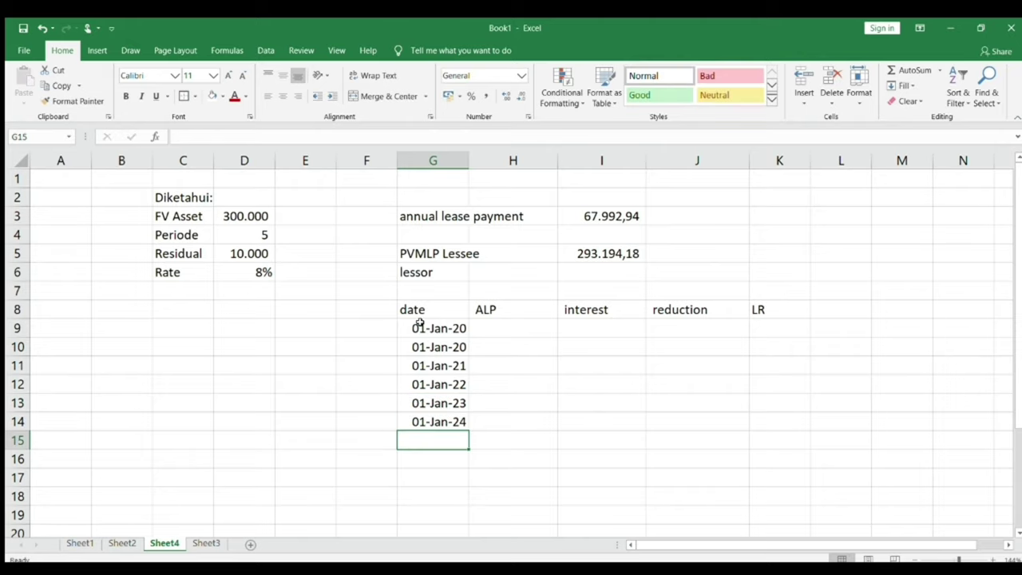
pyautogui.write('1 jan 25')
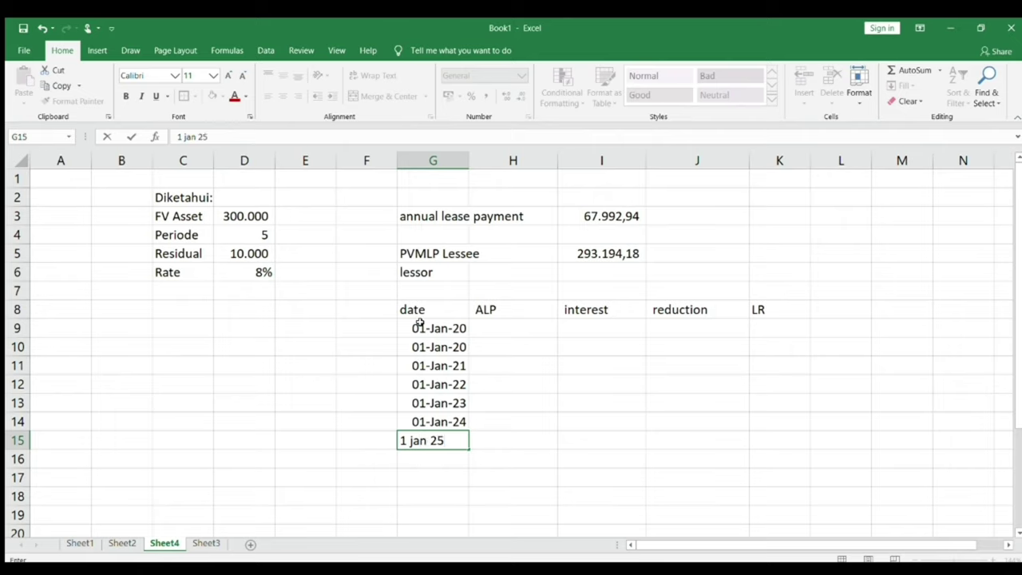
# Step: Enter =$I$3 in H10 as the annual lease payment and fill it down the ALP column to H15
pyautogui.click(508, 342)
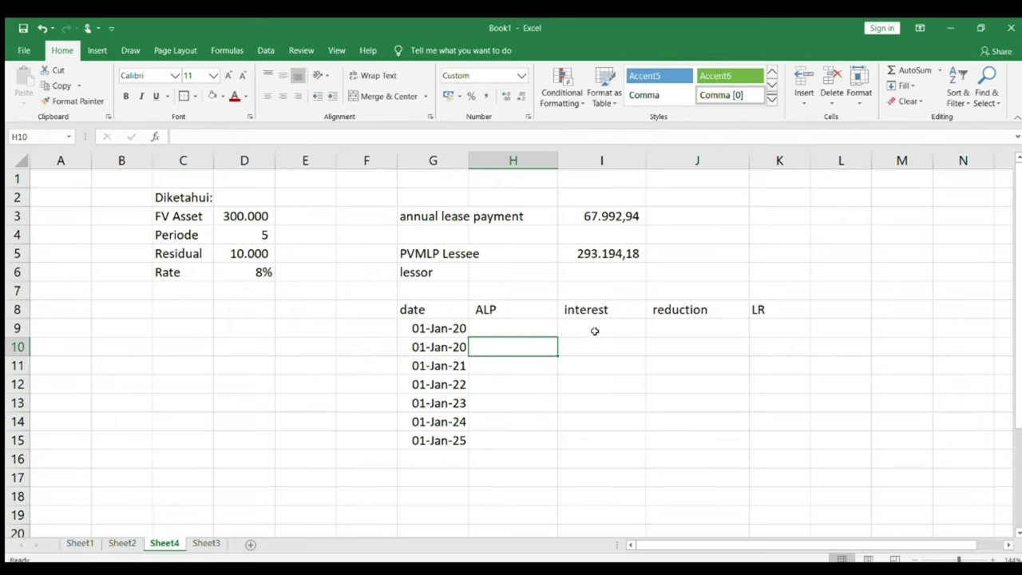
pyautogui.write('=')
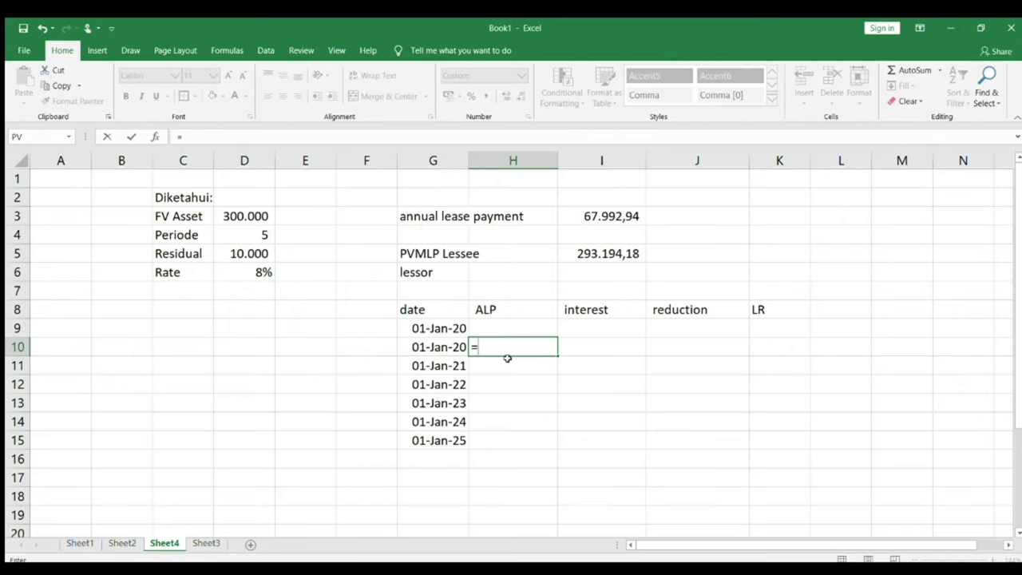
pyautogui.click(576, 216)
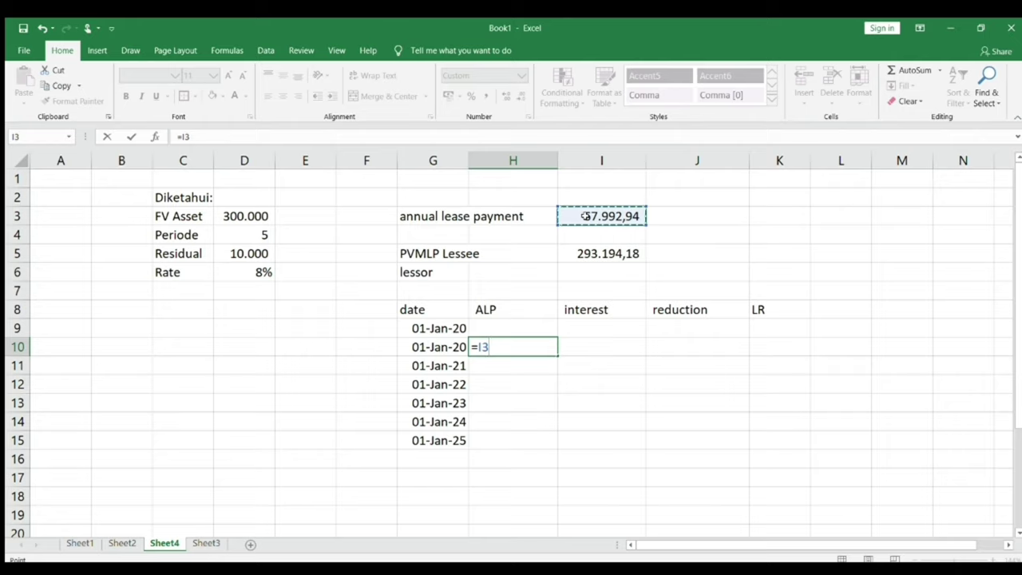
pyautogui.press('F4')
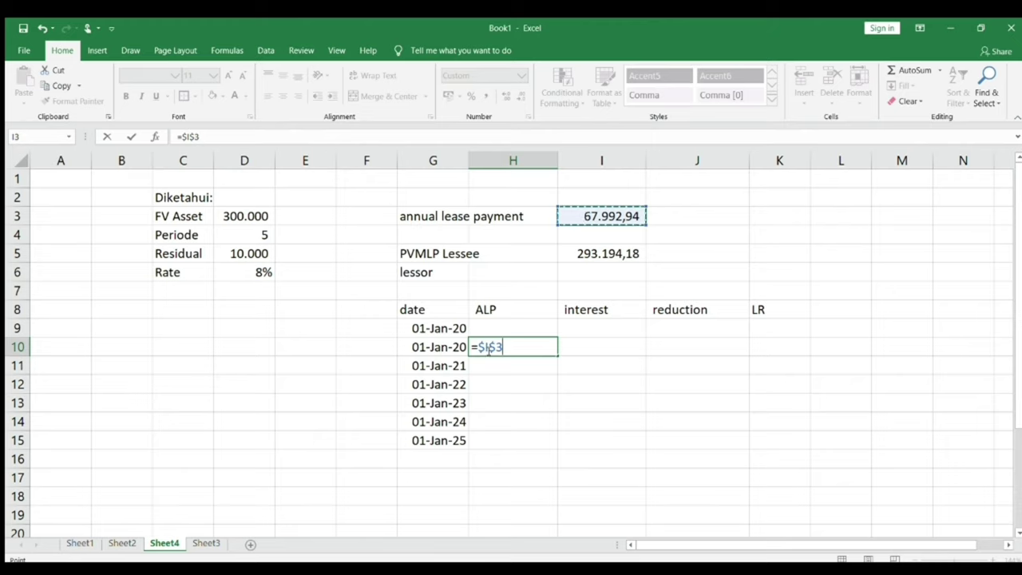
pyautogui.press('Return')
pyautogui.click(522, 349)
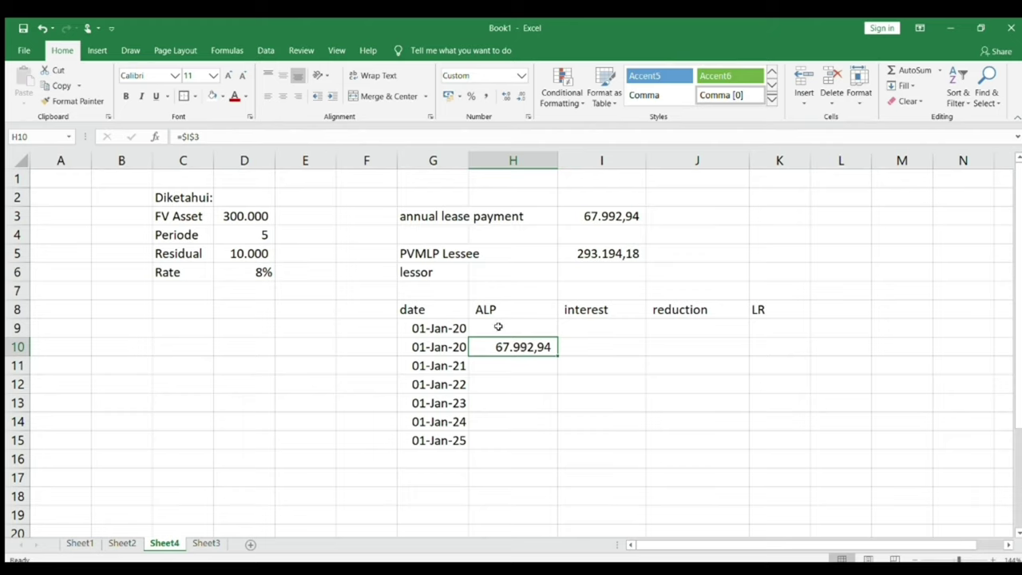
pyautogui.doubleClick(557, 356)
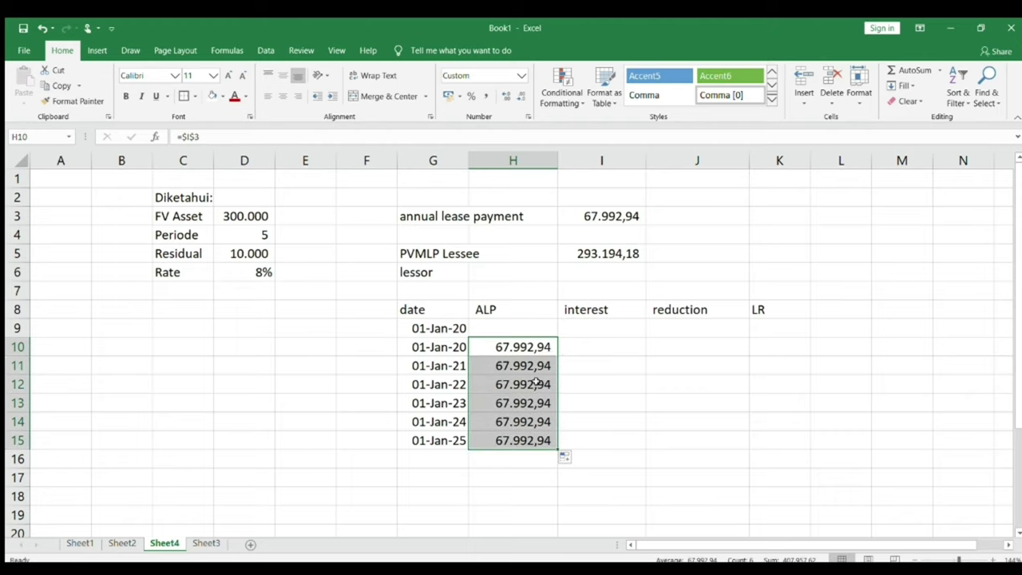
# Step: Replace the ALP for 1 January 2025 in H15 with the residual value 10000
pyautogui.click(486, 442)
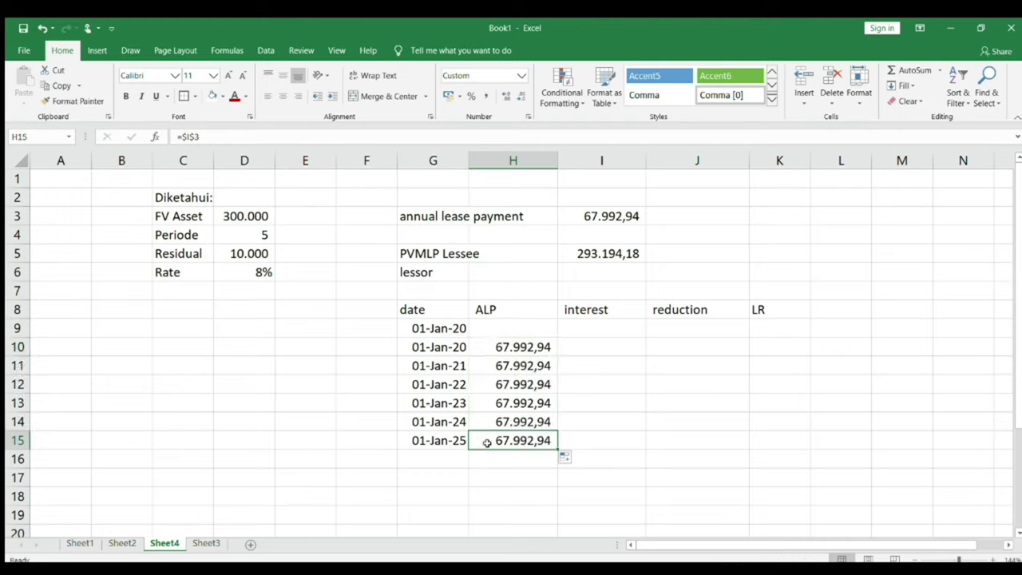
pyautogui.click(480, 349)
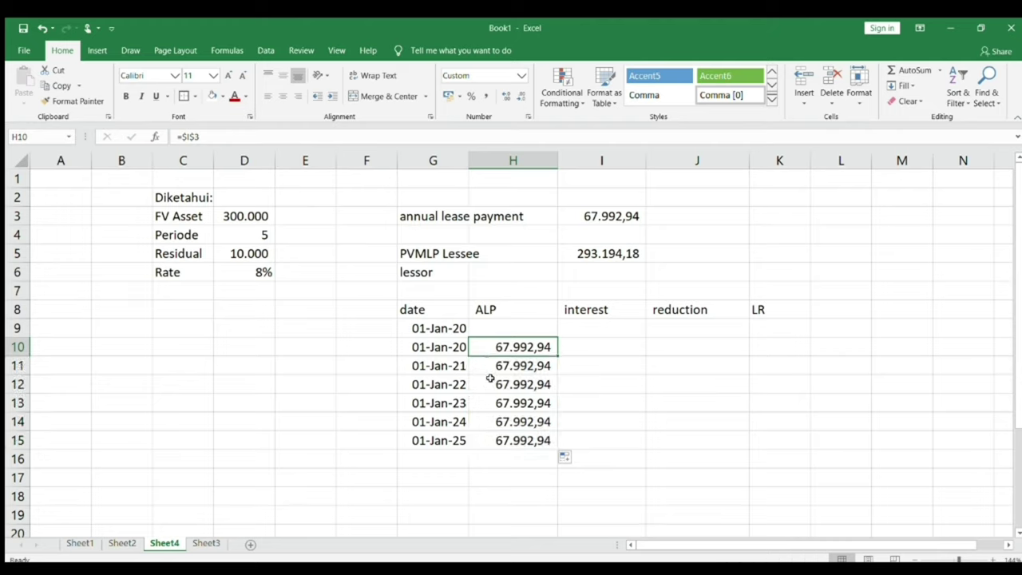
pyautogui.click(494, 440)
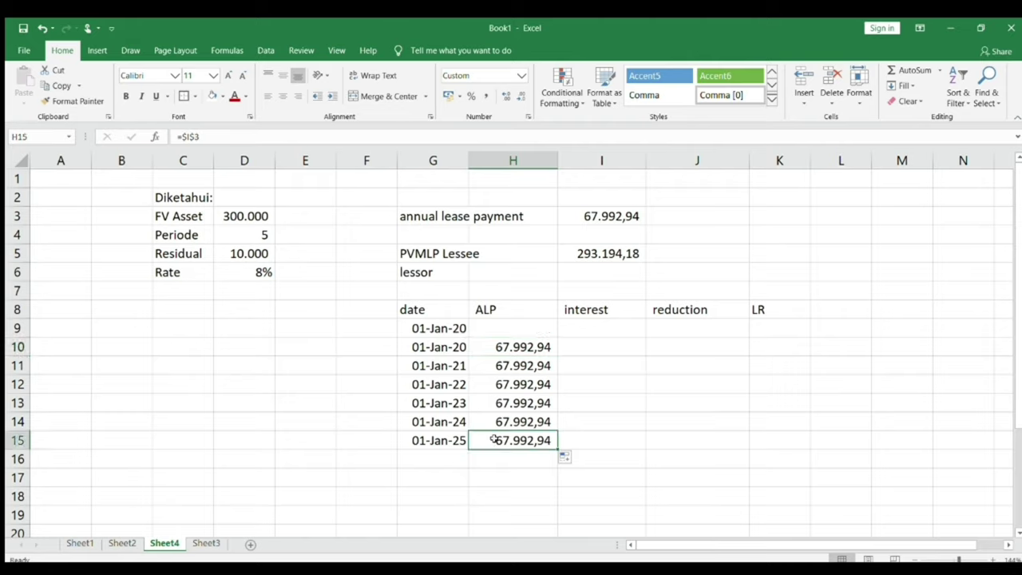
pyautogui.write('10000')
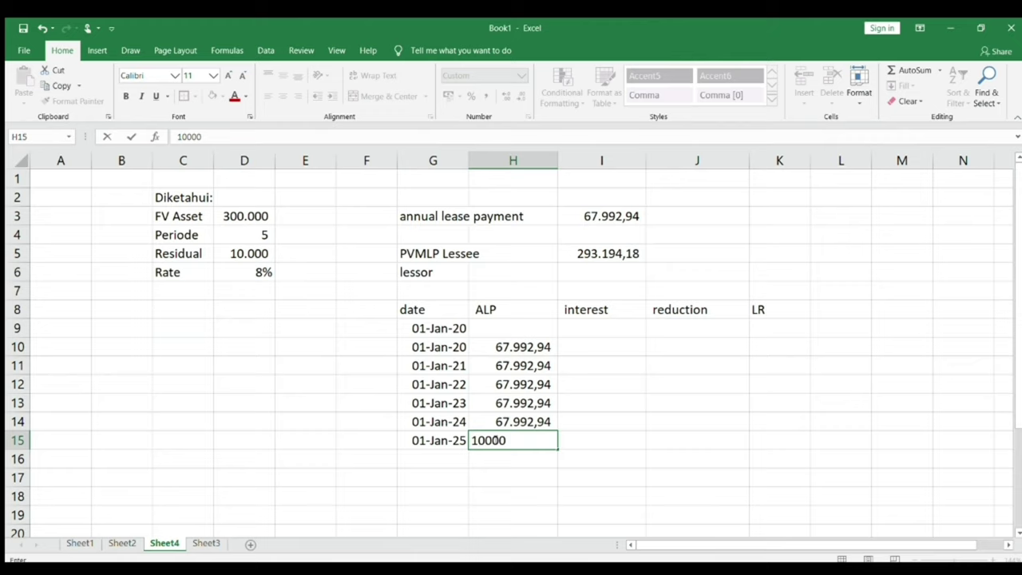
pyautogui.press('Tab')
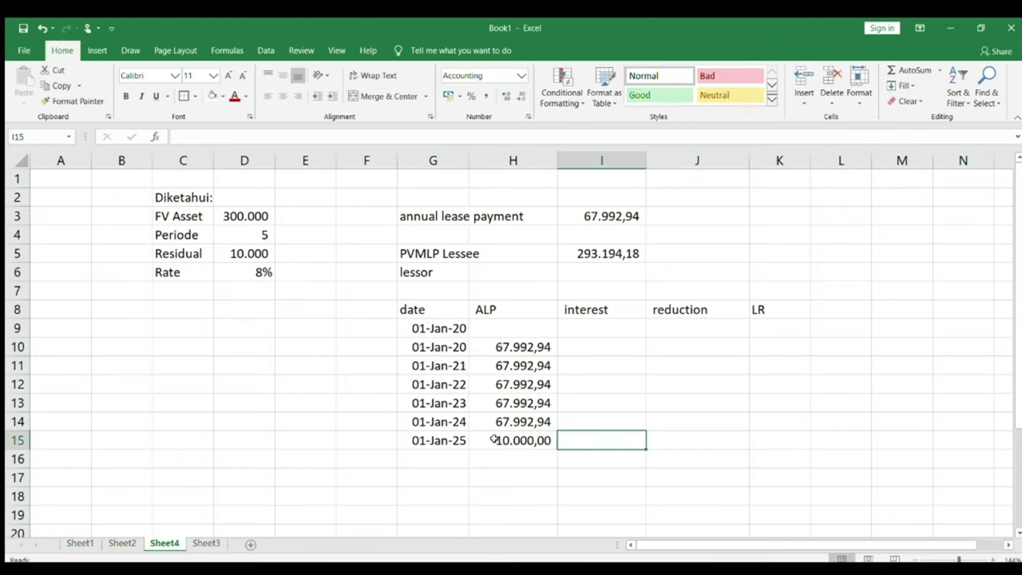
# Step: Link the opening LR balance in K9 to the FV Asset amount with =D3
pyautogui.click(757, 324)
pyautogui.write('=')
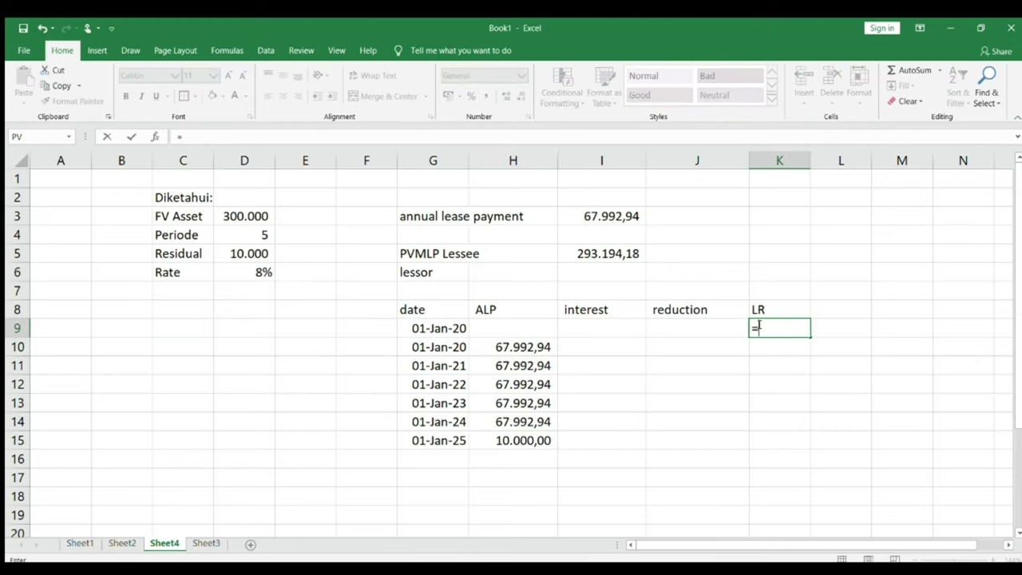
pyautogui.click(220, 217)
pyautogui.press('Return')
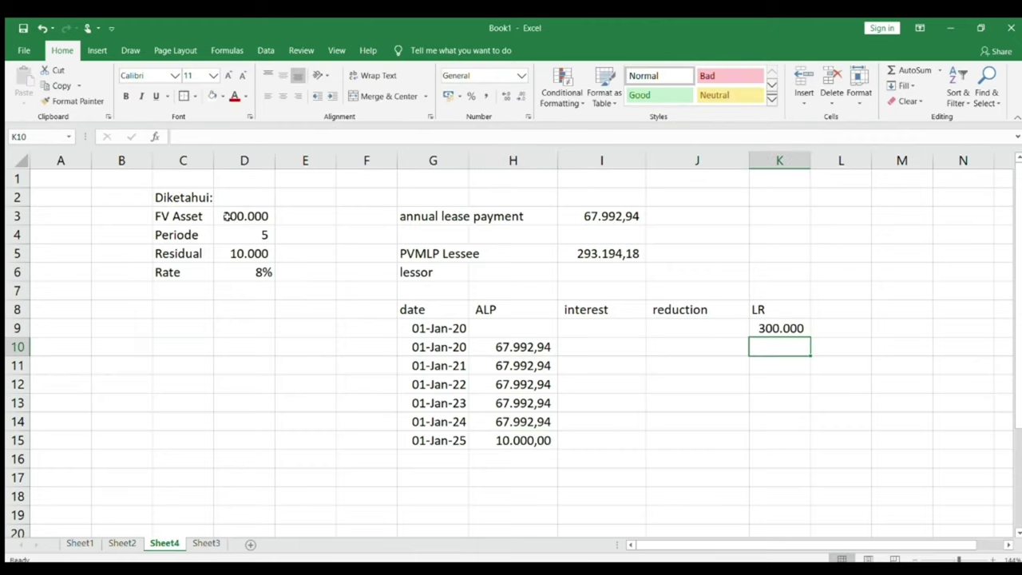
# Step: Enter 0 as the interest in I10 and calculate the reduction in J10 as =H10-I10
pyautogui.click(609, 346)
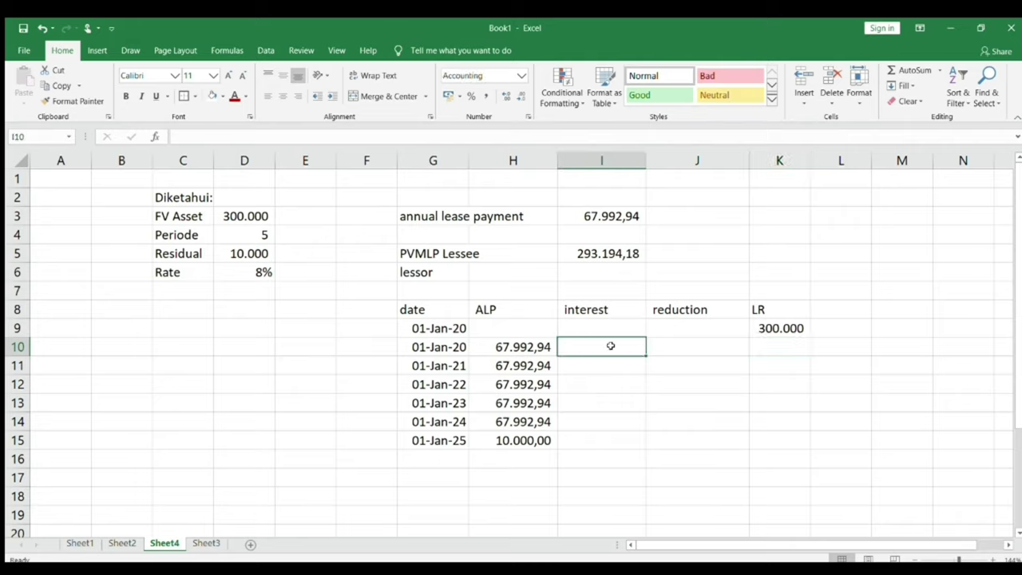
pyautogui.write('0')
pyautogui.press('Tab')
pyautogui.write('-')
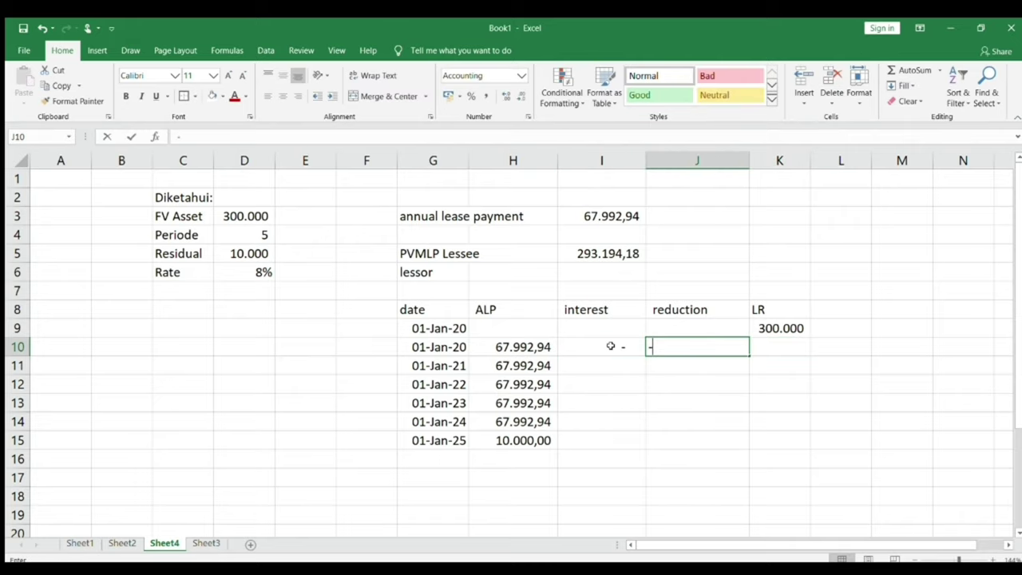
pyautogui.press('BackSpace')
pyautogui.write('=')
pyautogui.press('Left')
pyautogui.press('Left')
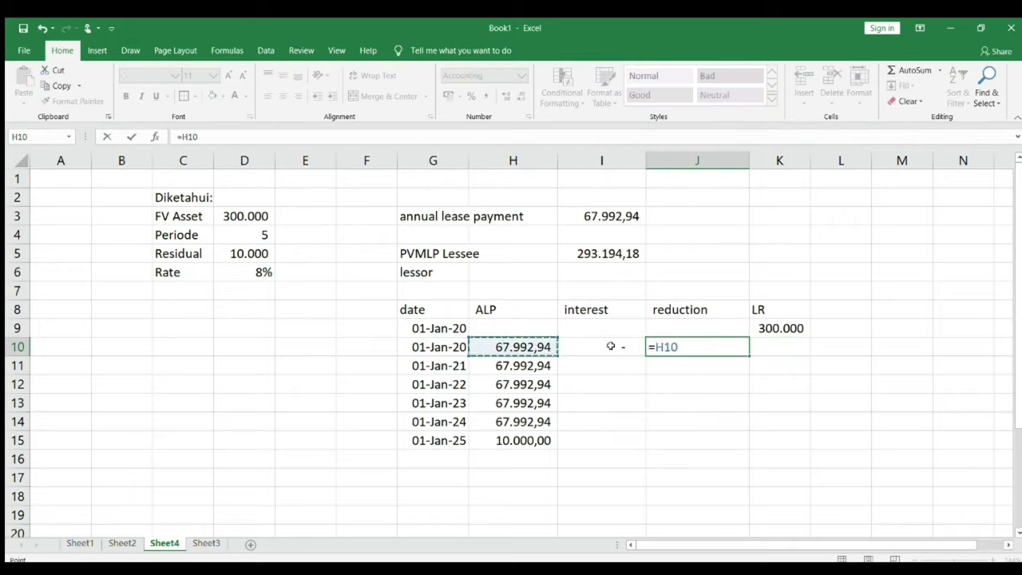
pyautogui.write('-')
pyautogui.press('Left')
pyautogui.press('Return')
# Step: Calculate the LR balance in K10 by subtracting the reduction from the previous balance, =K9-J10
pyautogui.click(610, 346)
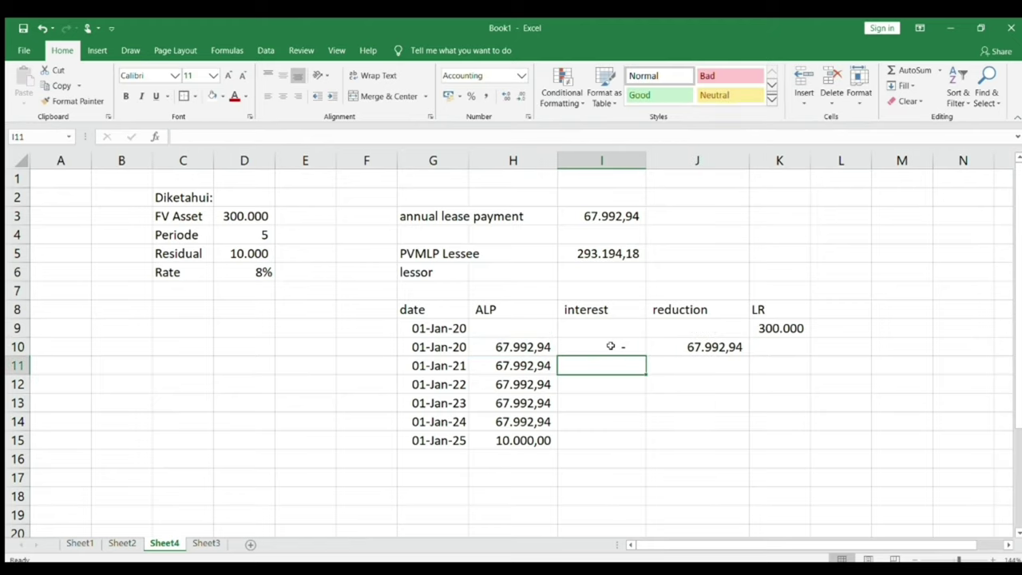
pyautogui.press('Tab')
pyautogui.press('Tab')
pyautogui.write('=')
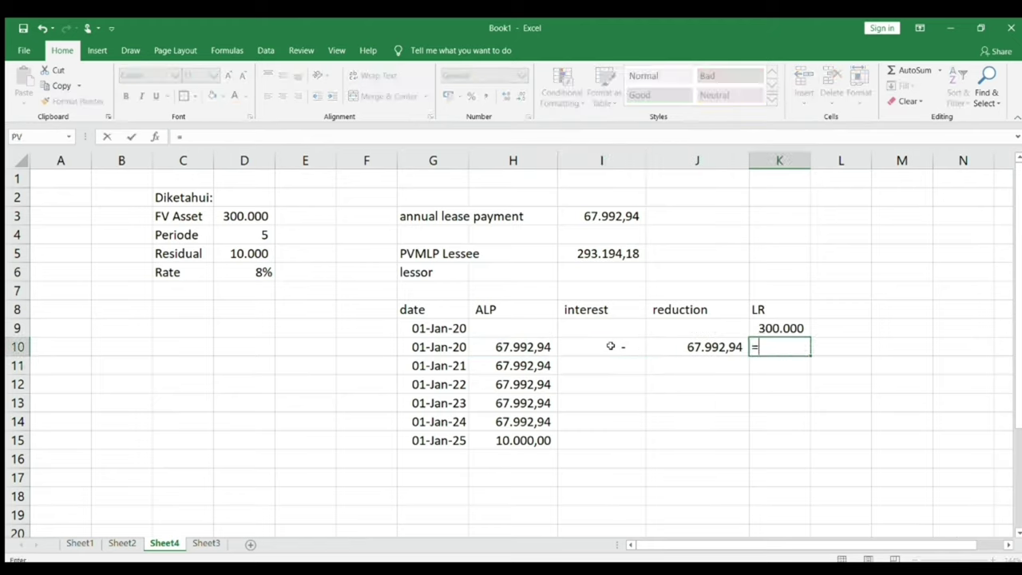
pyautogui.press('Up')
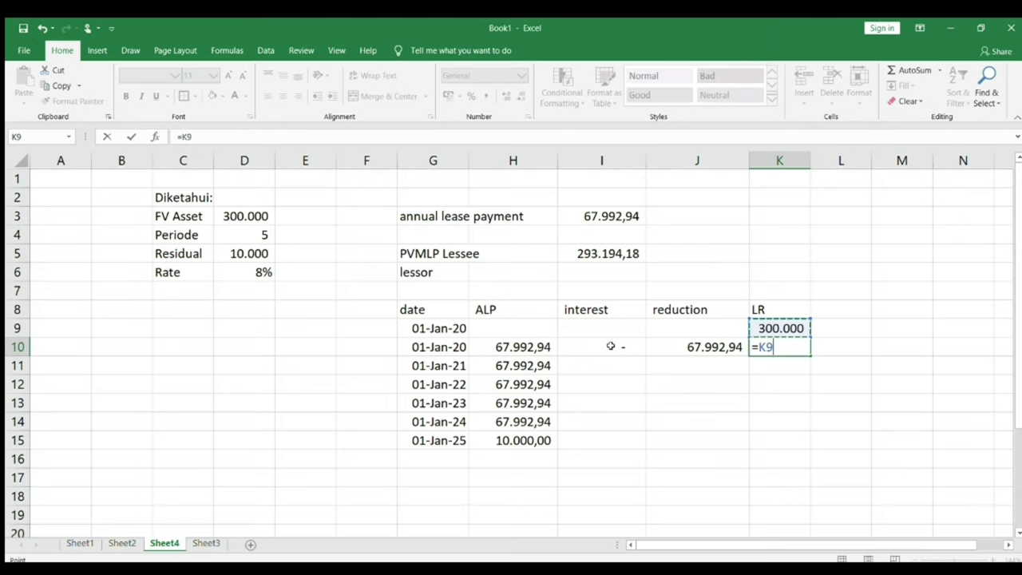
pyautogui.write('-')
pyautogui.click(675, 347)
pyautogui.press('Return')
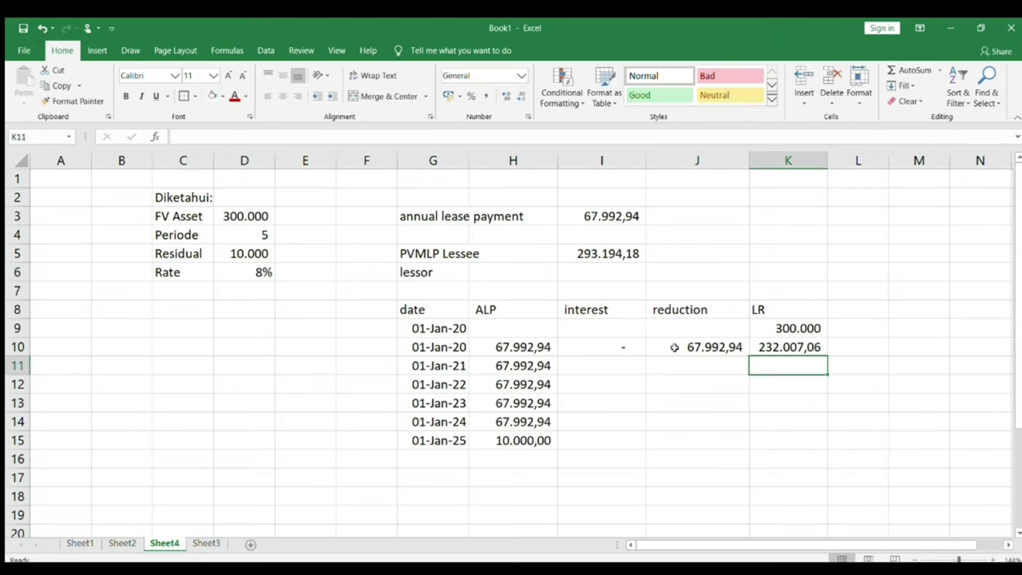
# Step: Calculate the interest in I11 as =K10*0,08 and fill the formula down through I15
pyautogui.click(603, 357)
pyautogui.write('=')
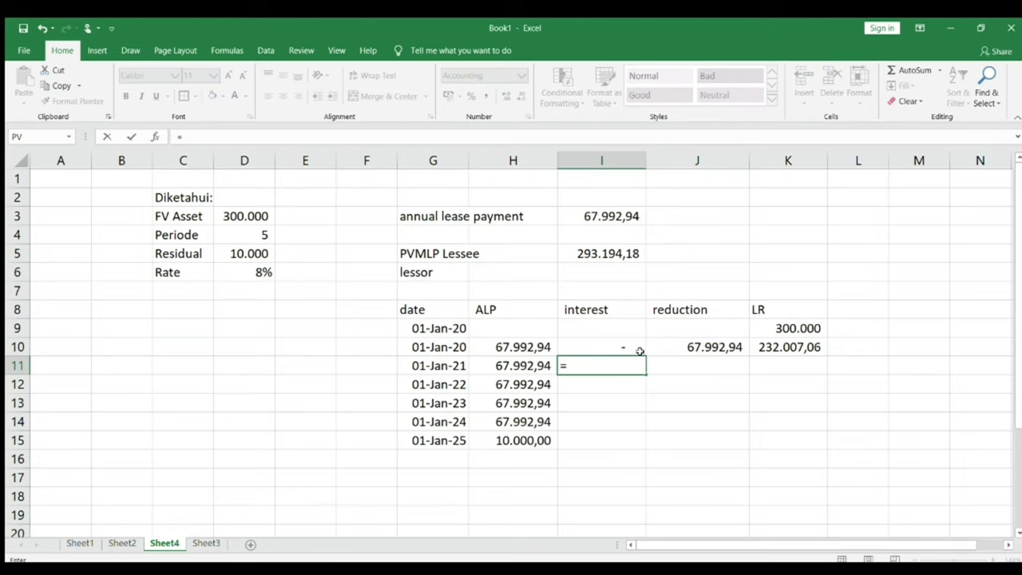
pyautogui.click(771, 346)
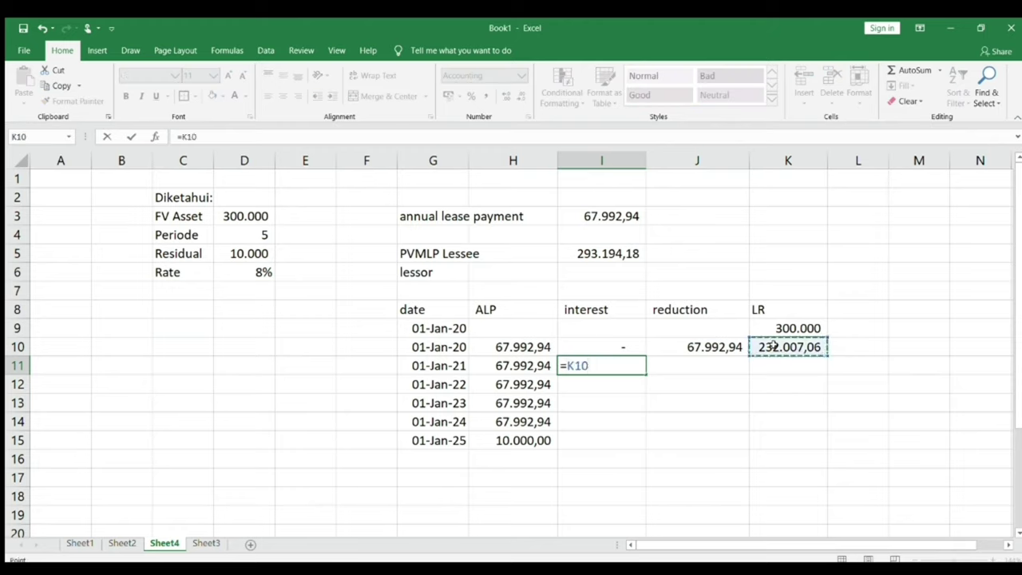
pyautogui.write('*0,08')
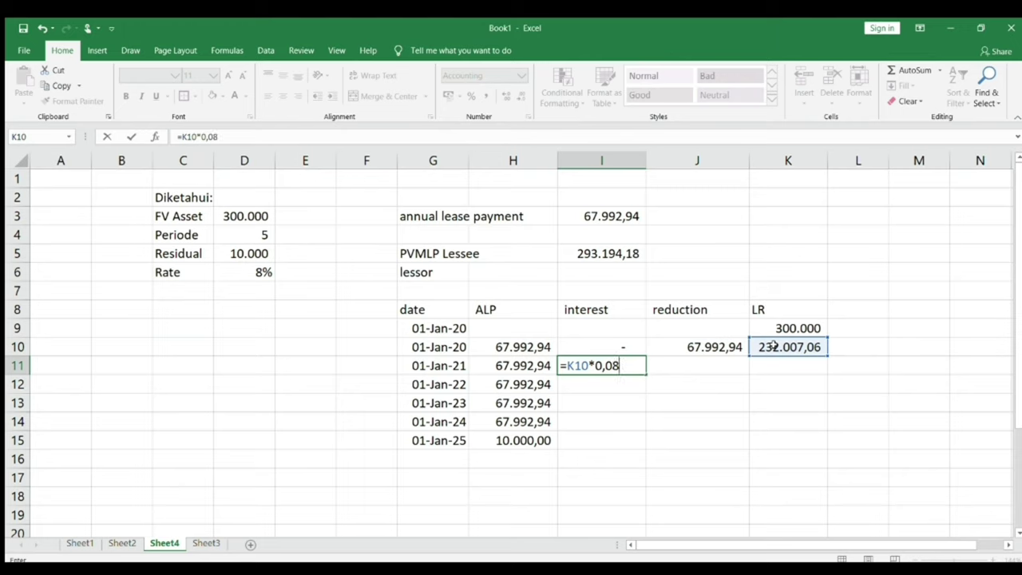
pyautogui.press('Return')
pyautogui.click(605, 358)
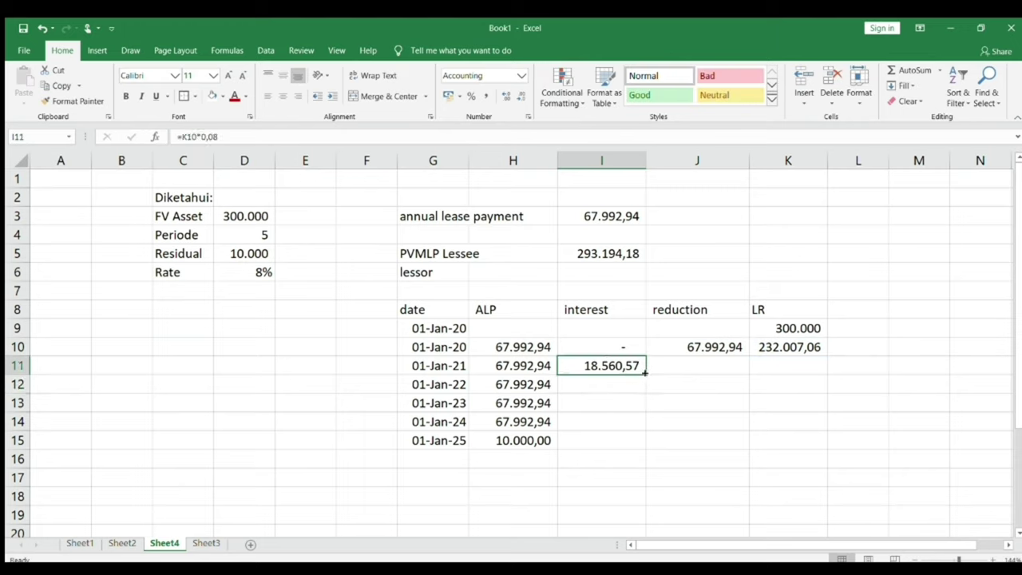
pyautogui.doubleClick(645, 373)
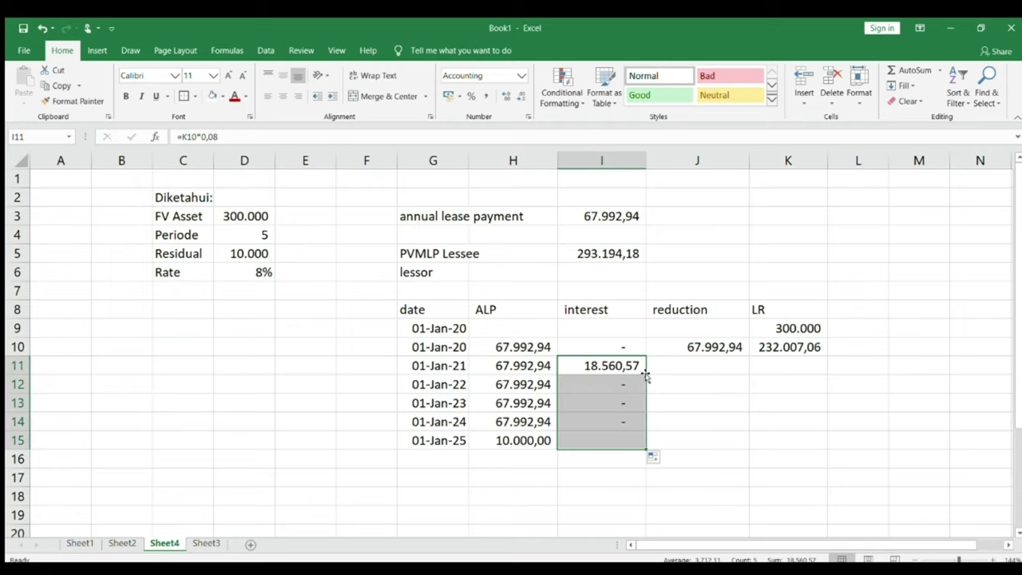
# Step: Fill the reduction formula from J10 and the LR balance formula from K10 down through row 15
pyautogui.click(722, 345)
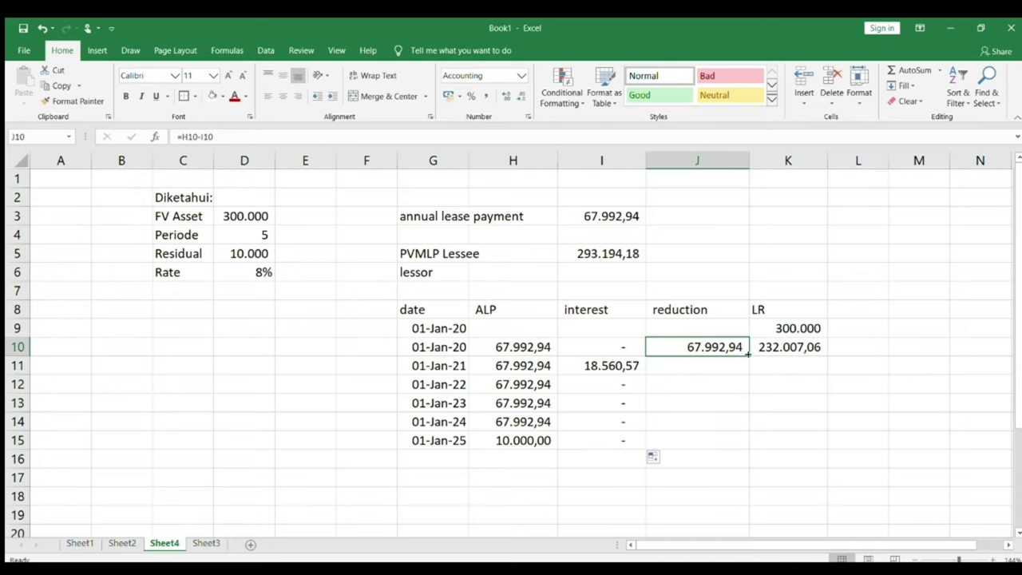
pyautogui.doubleClick(749, 355)
pyautogui.click(775, 347)
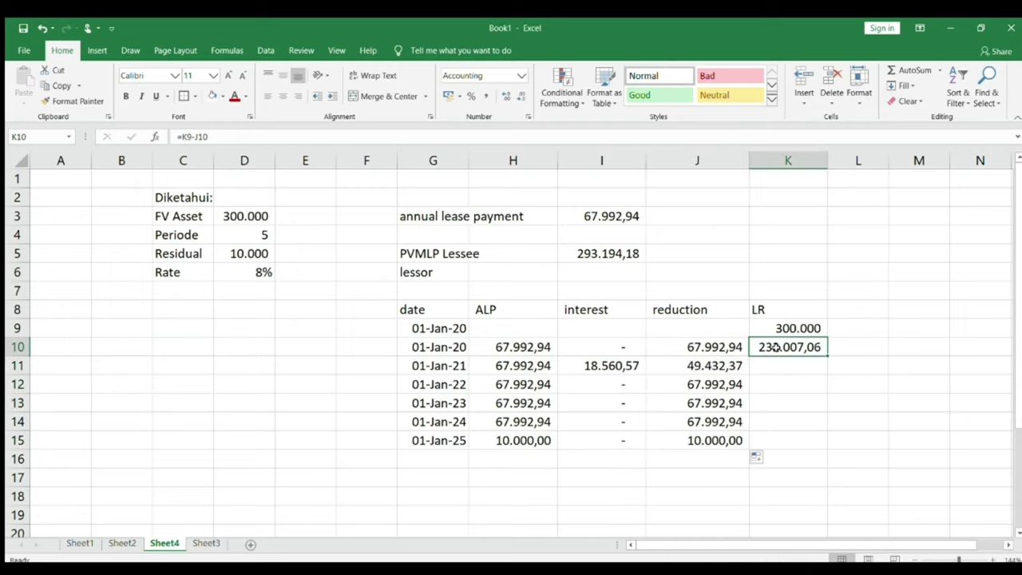
pyautogui.doubleClick(828, 354)
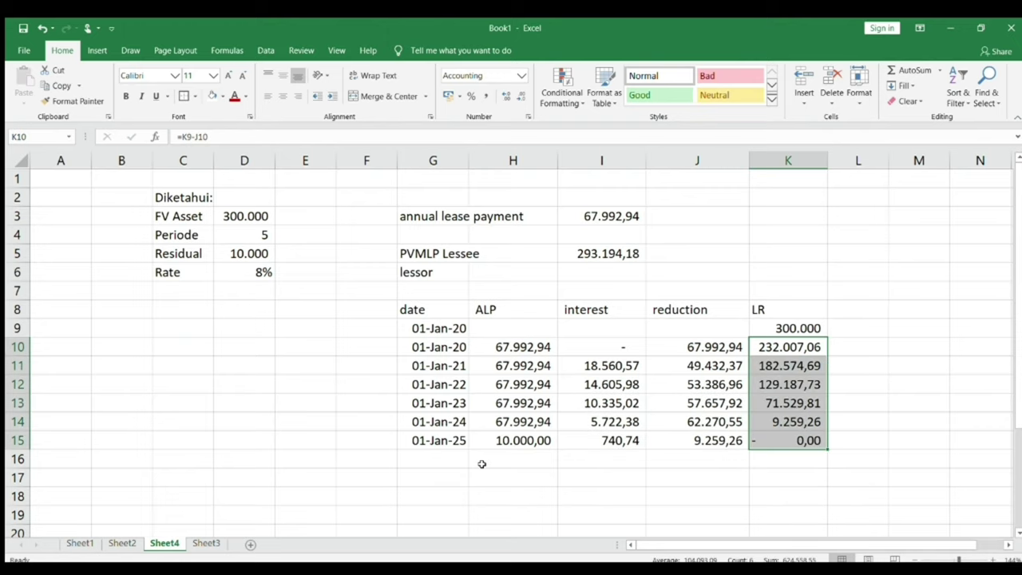
# Step: Enter the label lessee in G17 beneath the first amortization table
pyautogui.scroll(-1, 433, 459)
pyautogui.click(440, 440)
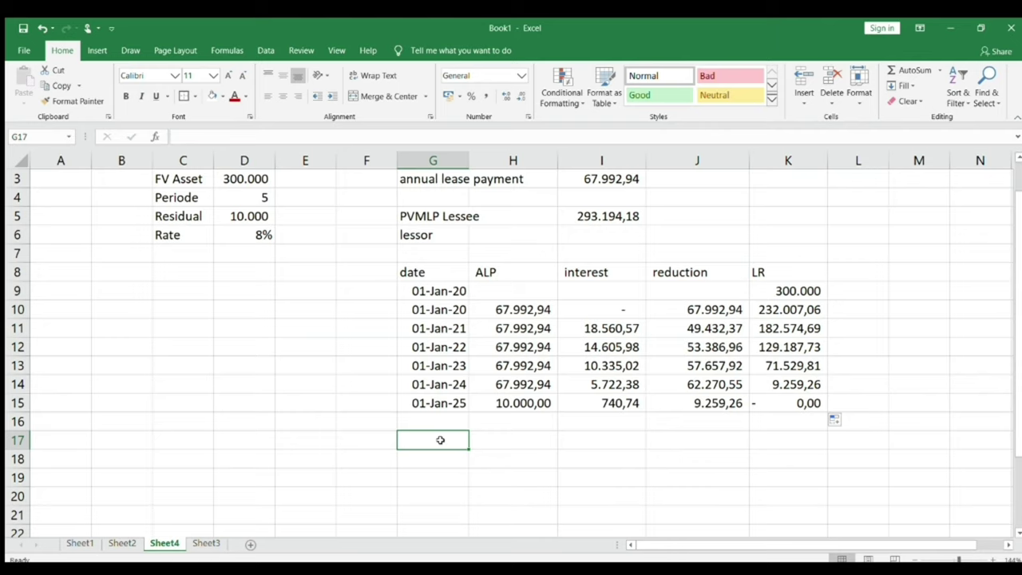
pyautogui.write('lessee')
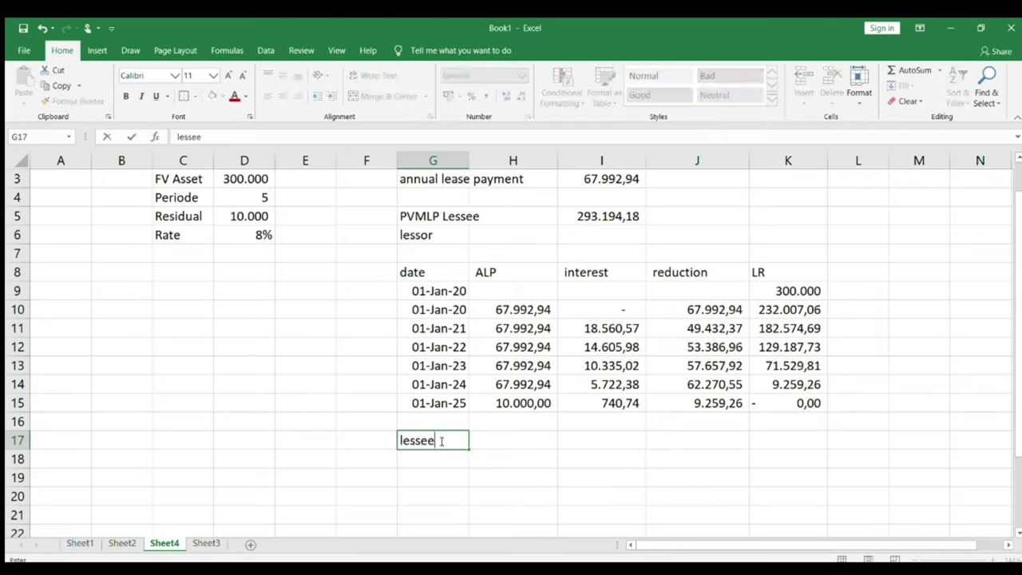
pyautogui.press('Return')
# Step: Copy the amortization table G8:K15 to G18 under the lessee label and clear the copy's 1 January 2025 row
pyautogui.moveTo(417, 273); pyautogui.dragTo(791, 276)
pyautogui.hotkey('ctrl', 'c')
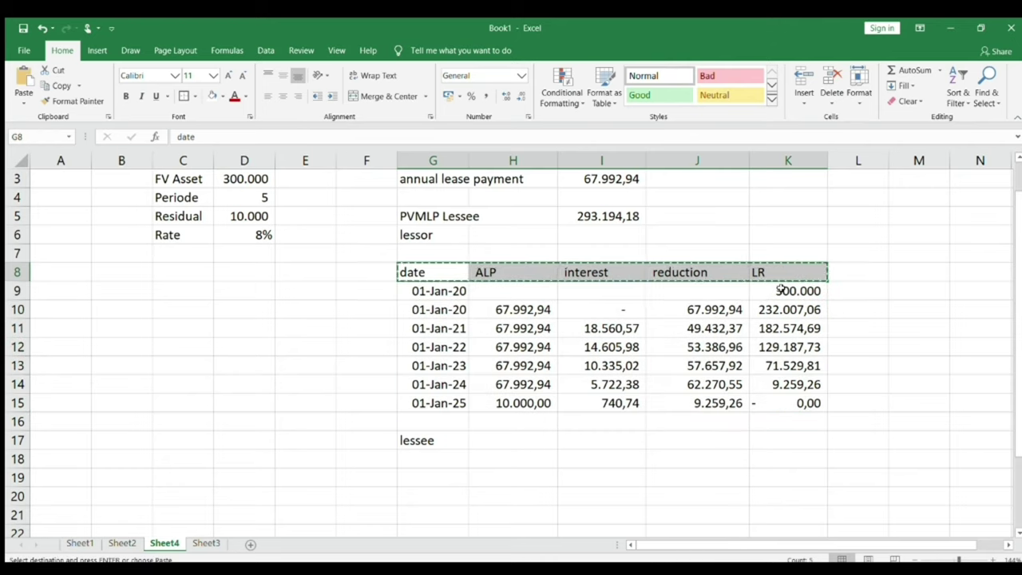
pyautogui.moveTo(447, 272); pyautogui.dragTo(808, 403)
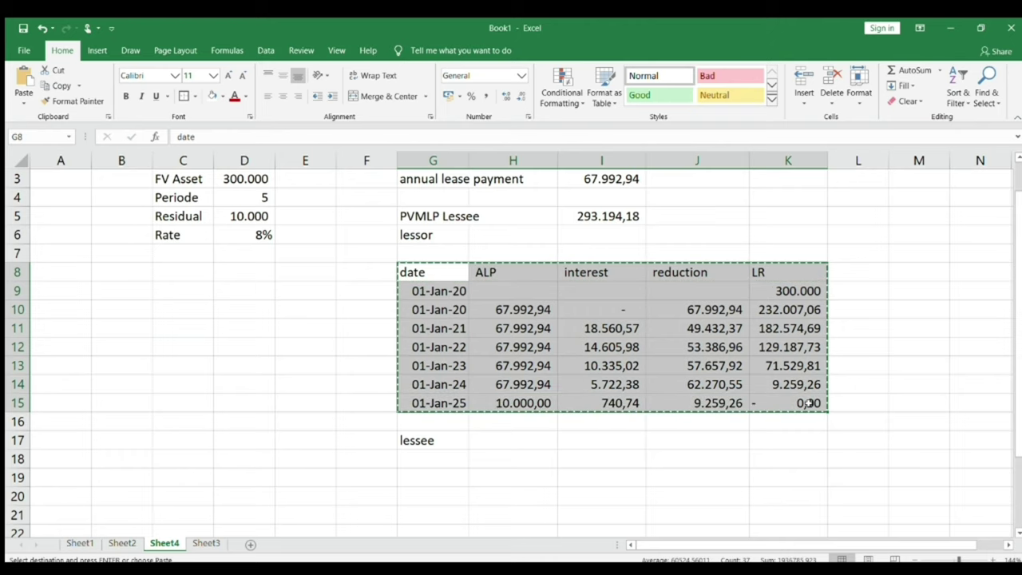
pyautogui.click(445, 461)
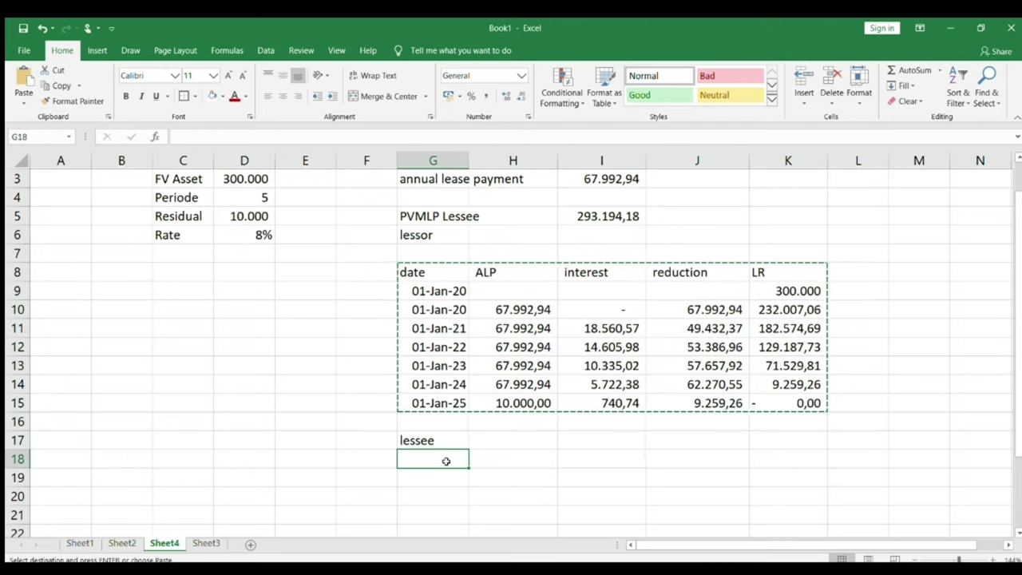
pyautogui.hotkey('ctrl', 'v')
pyautogui.scroll(-2, 446, 461)
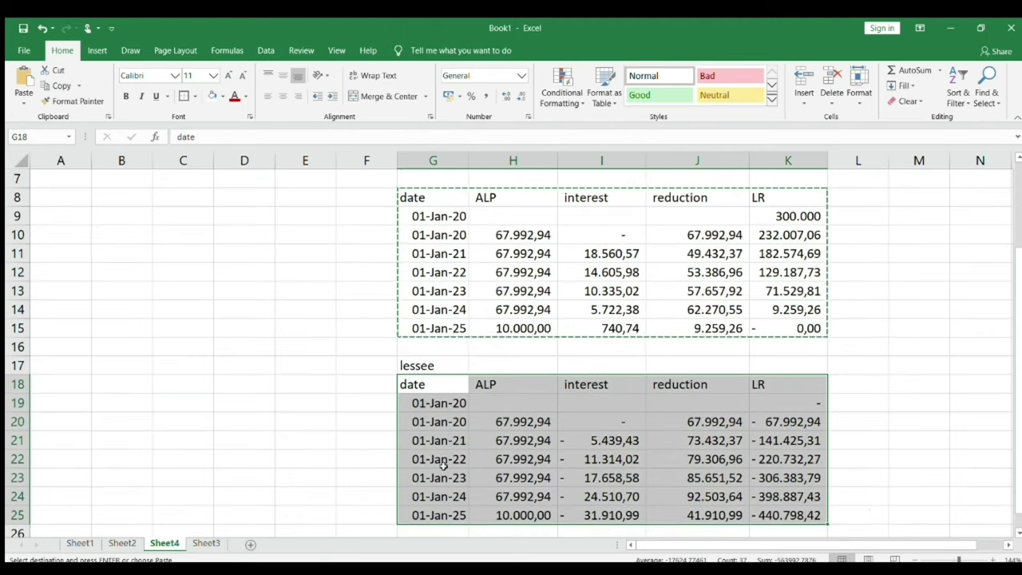
pyautogui.moveTo(426, 511); pyautogui.dragTo(815, 515)
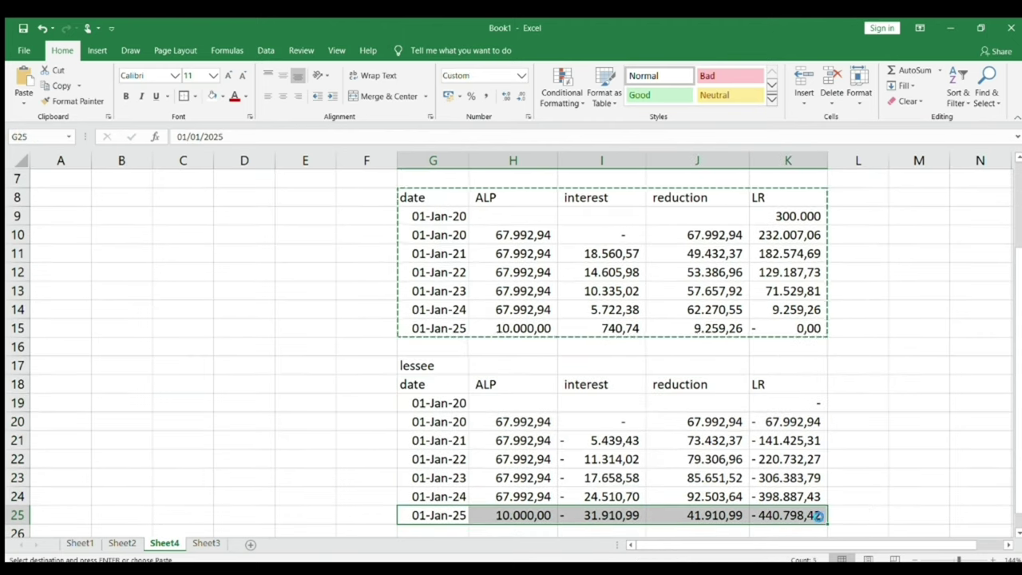
pyautogui.press('Delete')
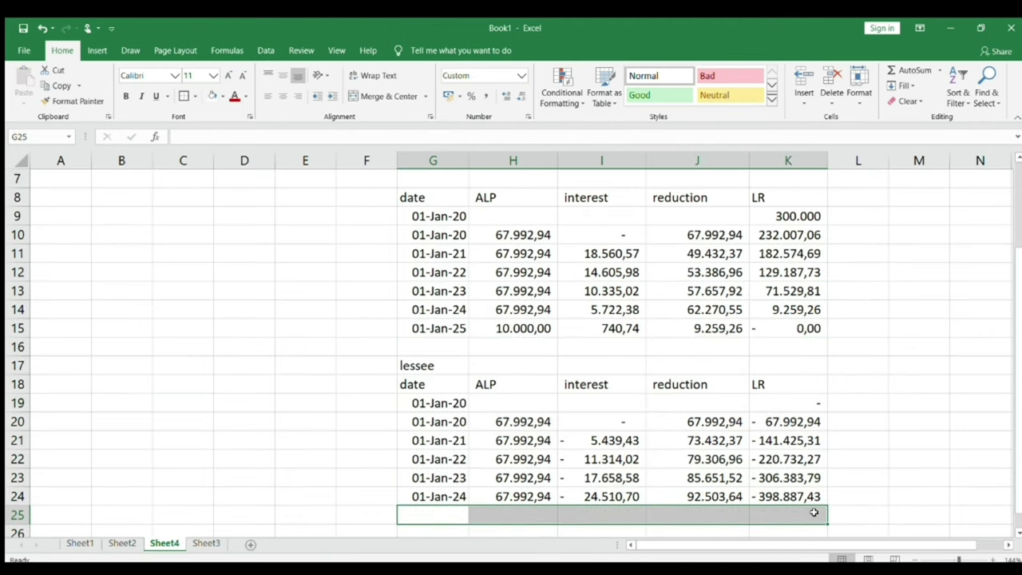
# Step: Link the lessee table's opening balance in K19 to the PVMLP Lessee amount with =I5
pyautogui.click(787, 401)
pyautogui.write('=')
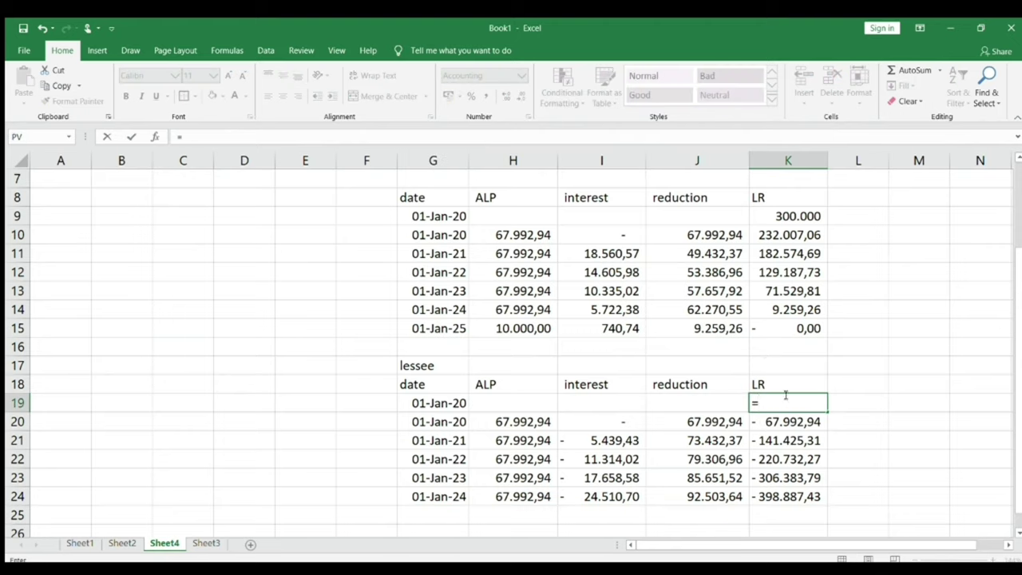
pyautogui.scroll(2, 551, 341)
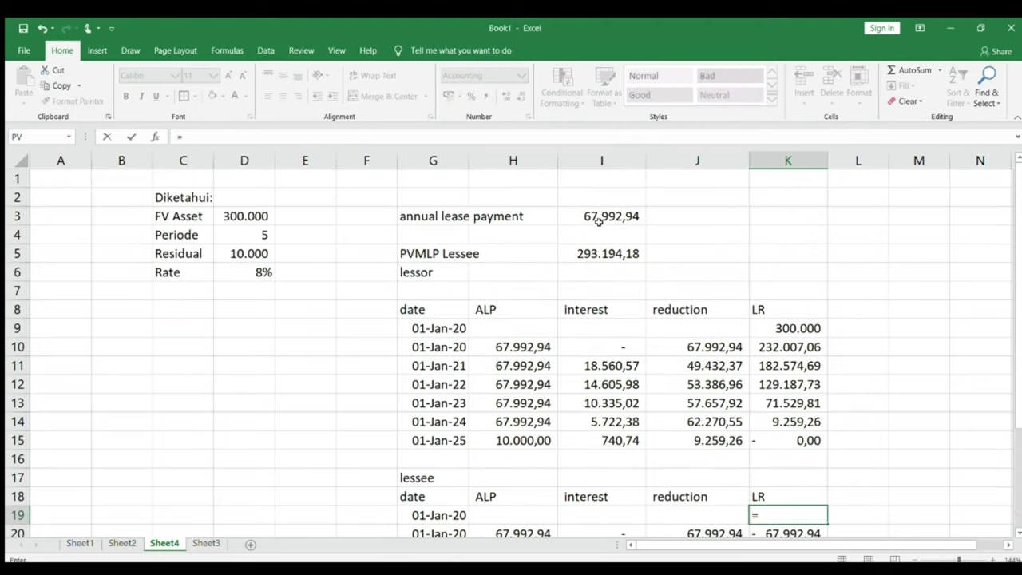
pyautogui.click(583, 250)
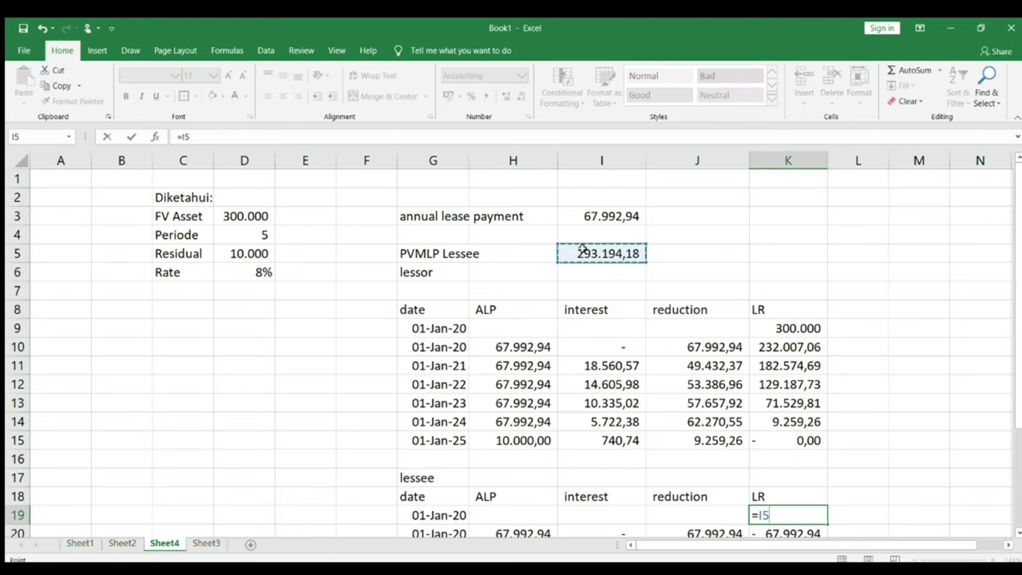
pyautogui.press('Return')
# Step: Rename the lessee table's balance header in K18 as LL
pyautogui.press('Up')
pyautogui.press('Up')
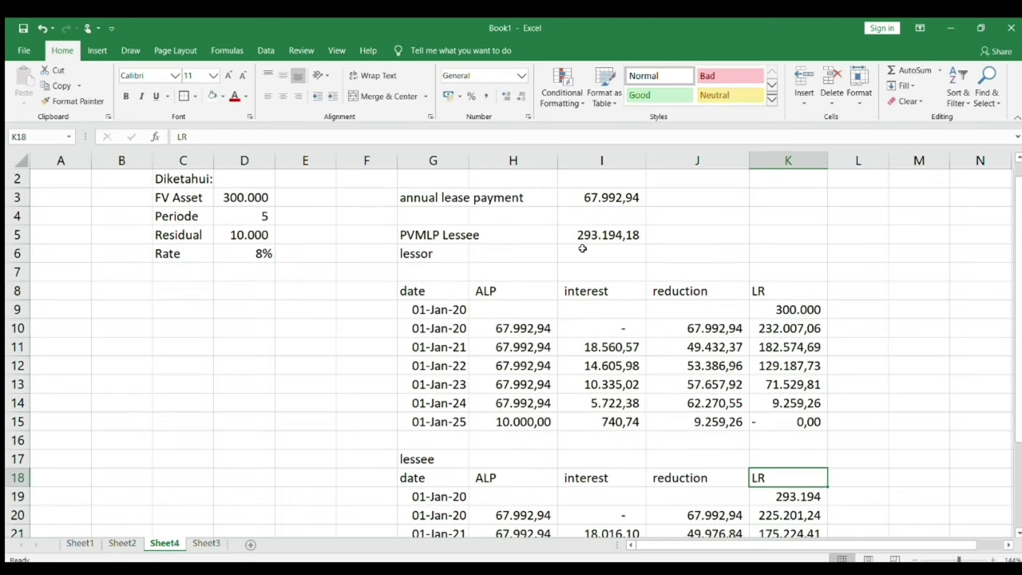
pyautogui.write('LL')
pyautogui.press('Return')
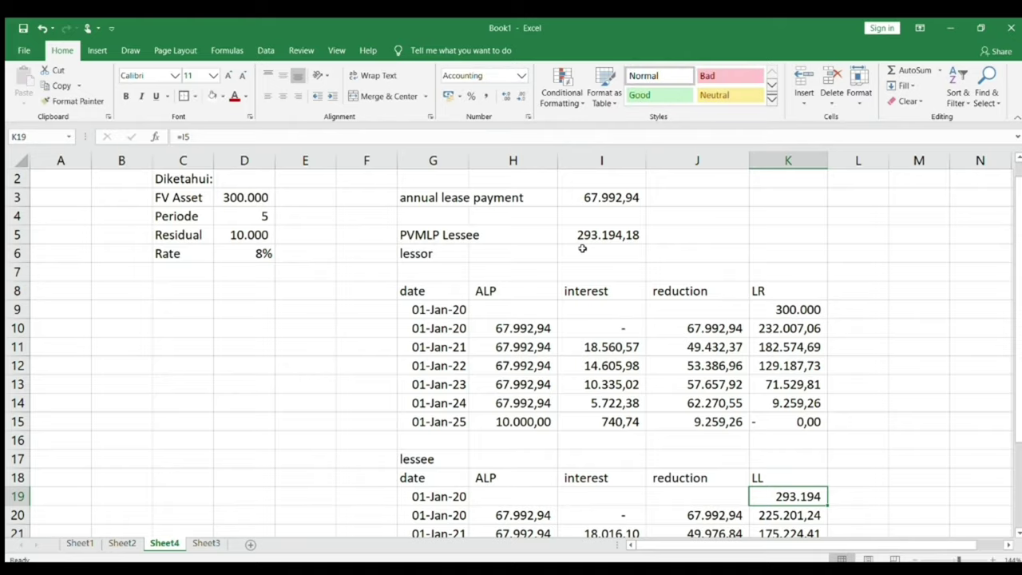
pyautogui.scroll(-3, 583, 250)
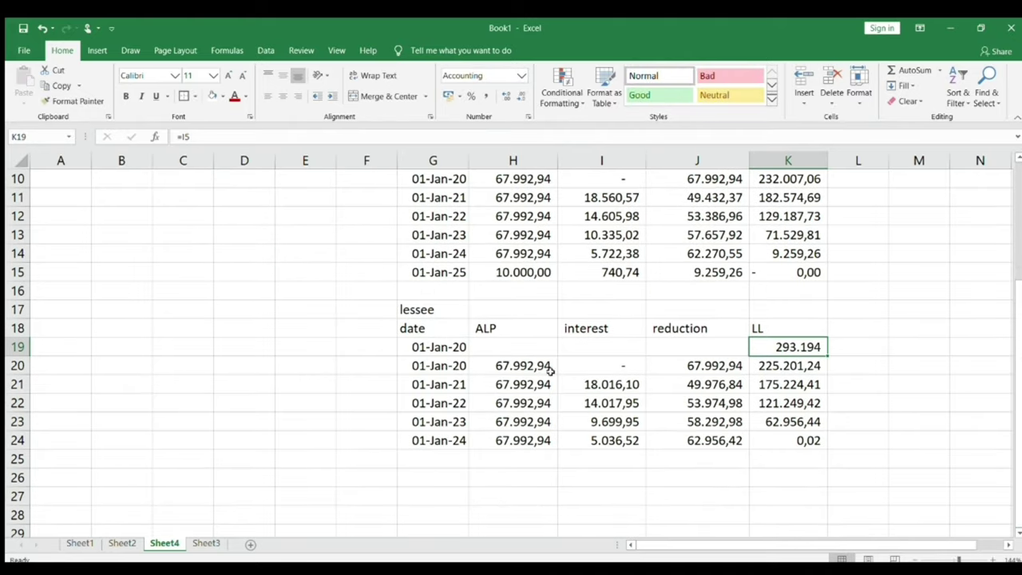
pyautogui.click(549, 370)
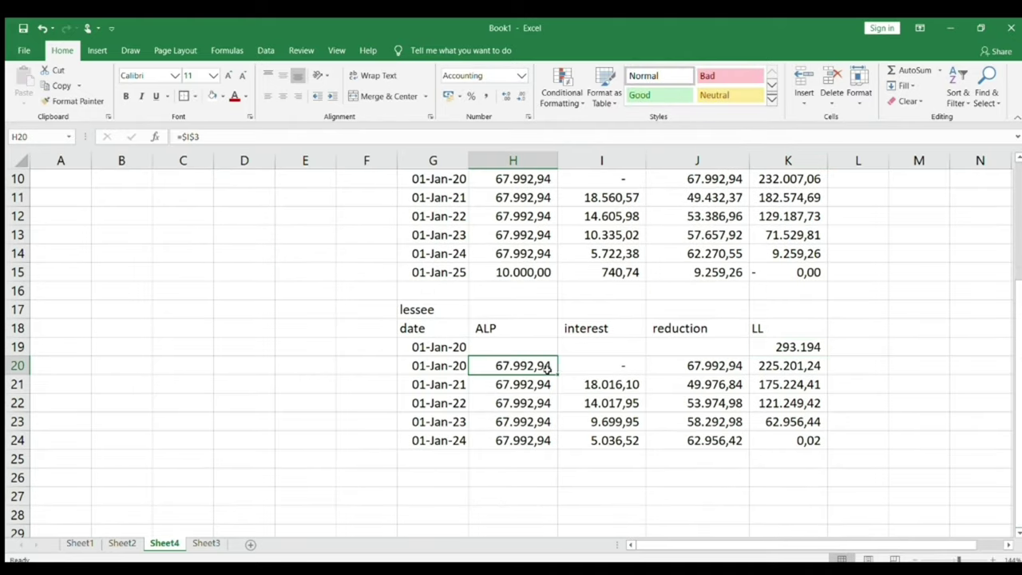
pyautogui.click(805, 440)
pyautogui.click(994, 369)
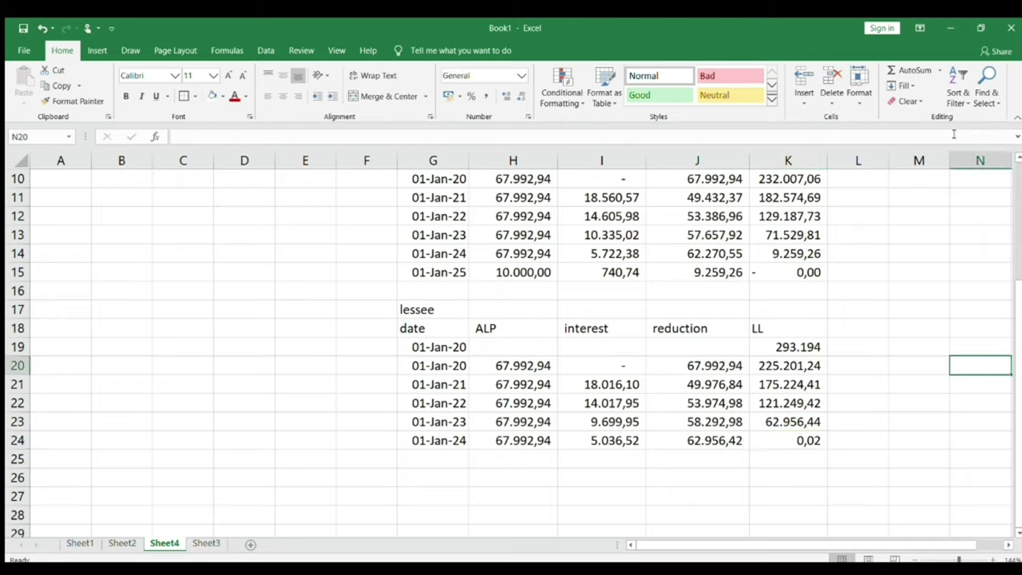